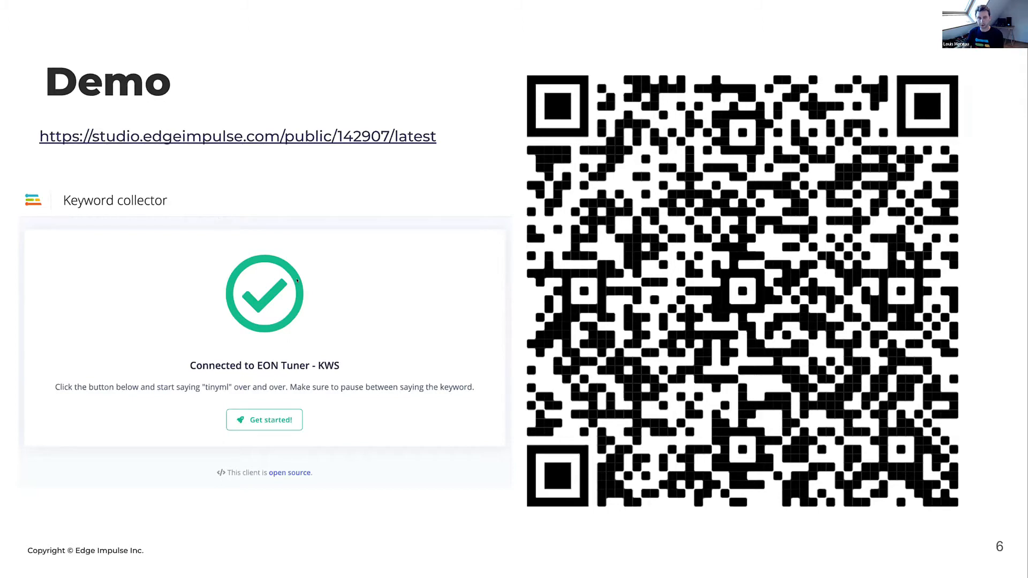
# Step: Leave the slideshow and open the Data acquisition page of the EON Tuner - KWS project in Edge Impulse
pyautogui.press('Escape')
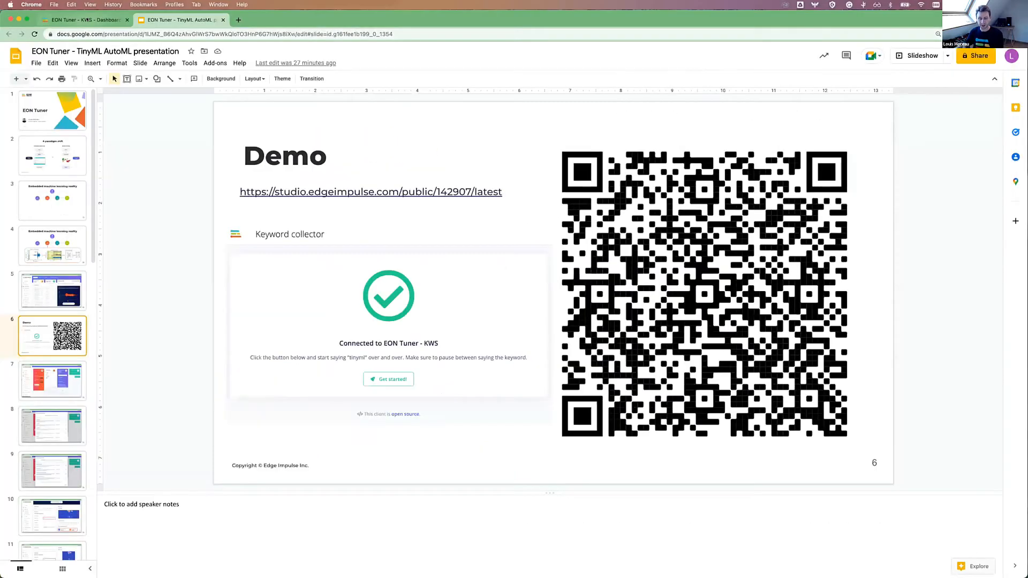
pyautogui.click(87, 20)
pyautogui.click(69, 201)
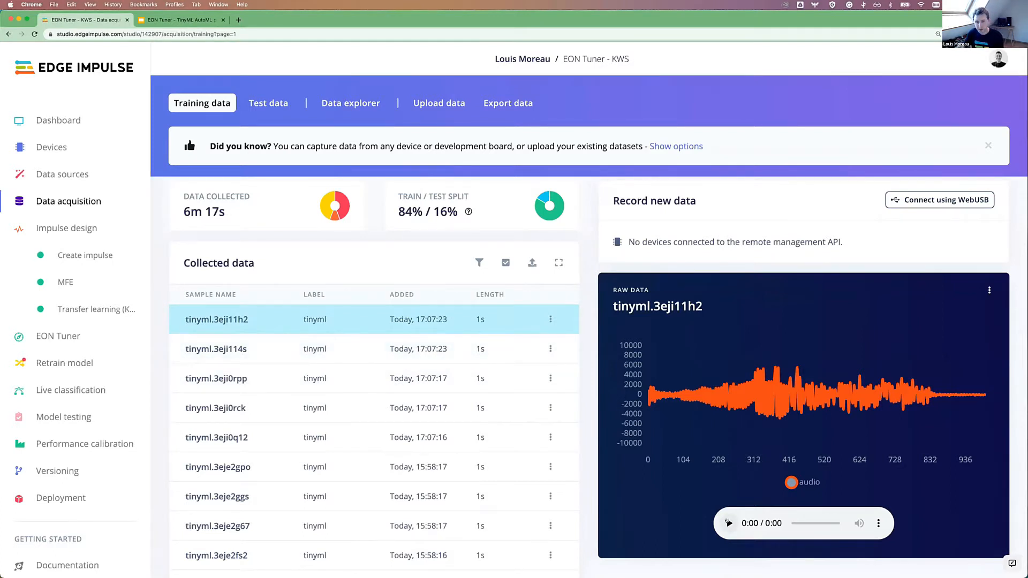
# Step: Listen to the training recordings tinyml.3eji11h2, tinyml.3eji114s and tinyml.3eje2fs2
pyautogui.click(434, 390)
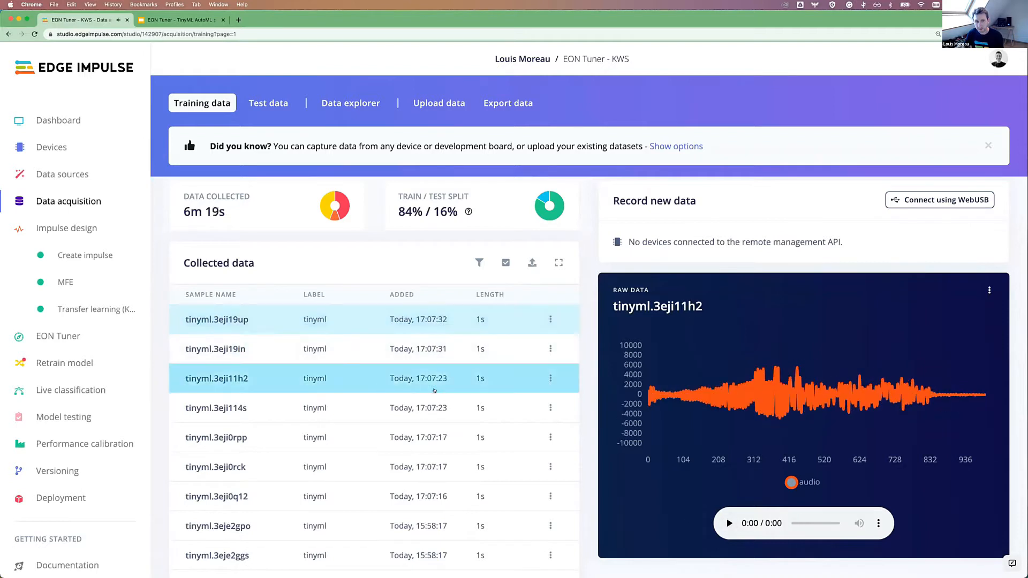
pyautogui.click(729, 523)
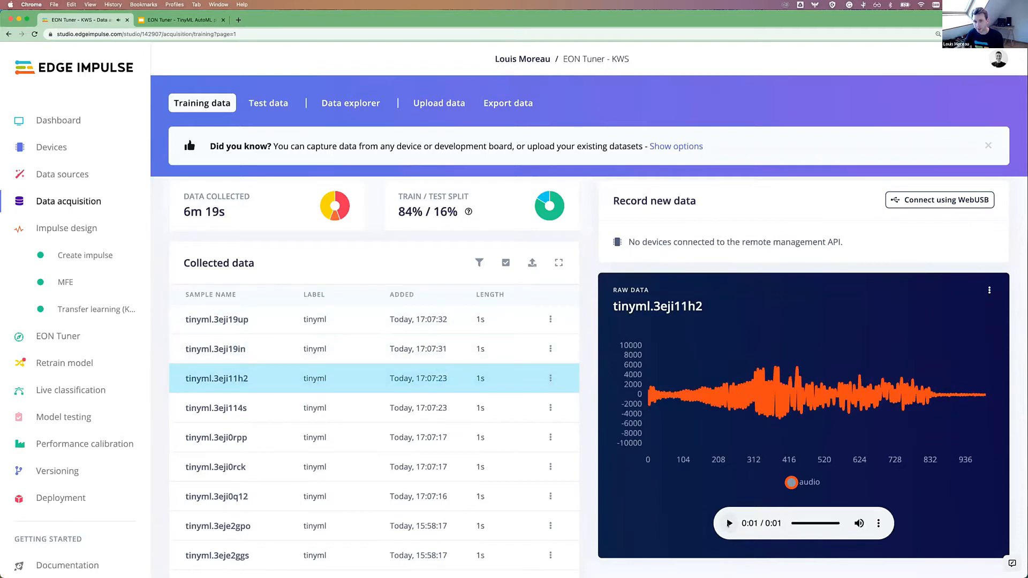
pyautogui.click(374, 420)
pyautogui.click(728, 523)
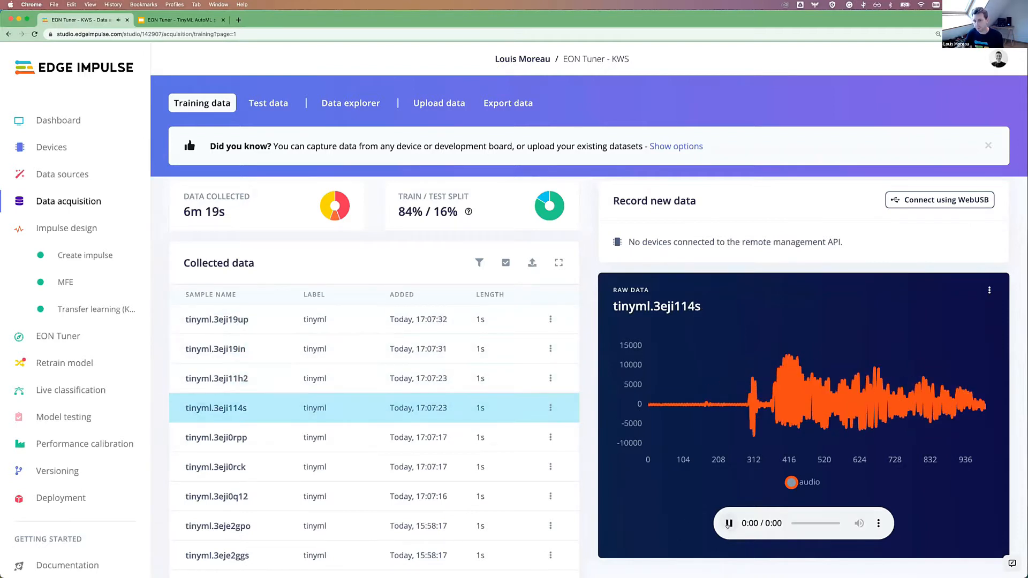
pyautogui.scroll(-2, 286, 421)
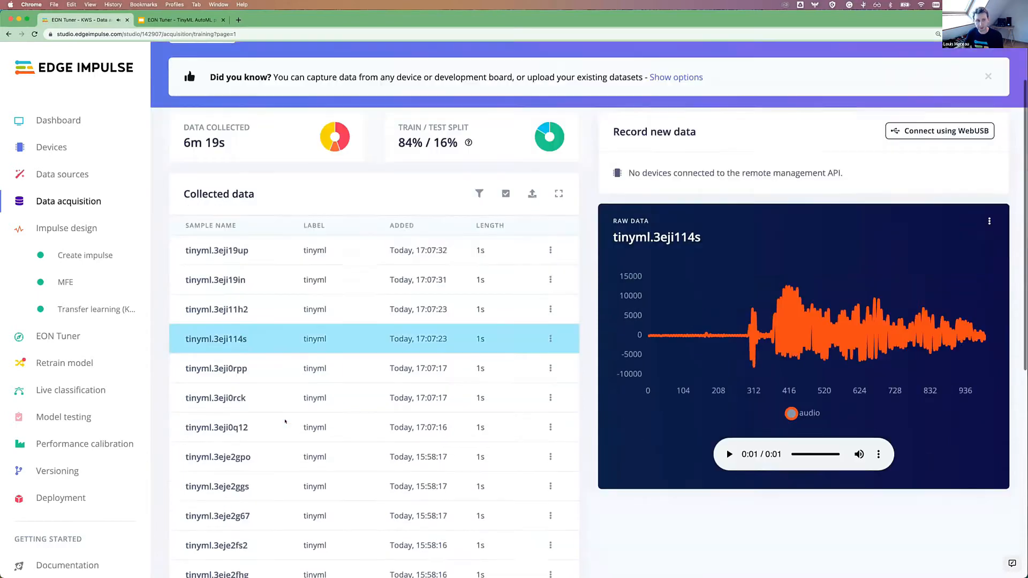
pyautogui.scroll(-5, 285, 421)
pyautogui.click(330, 284)
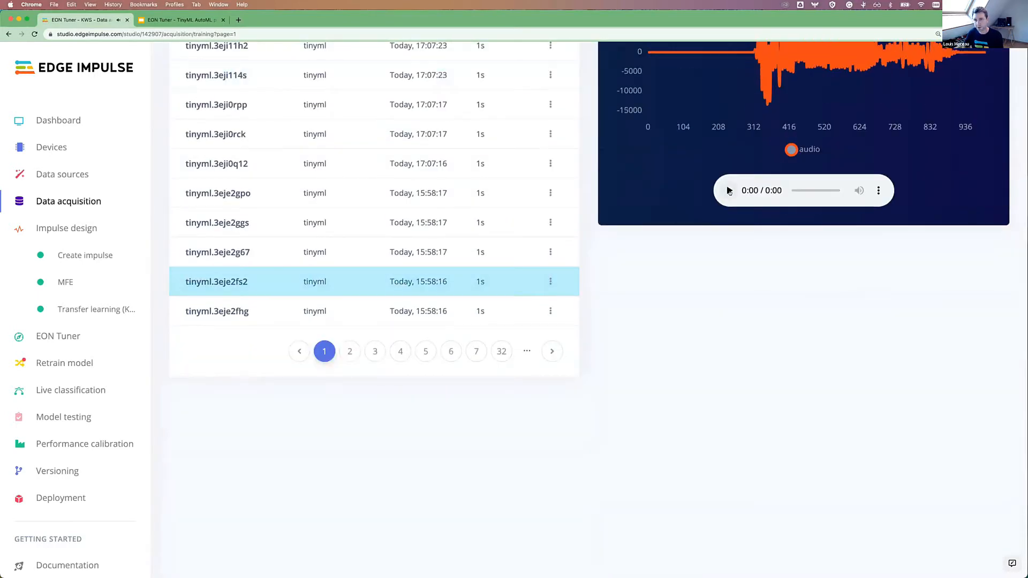
pyautogui.click(729, 191)
pyautogui.scroll(7, 439, 229)
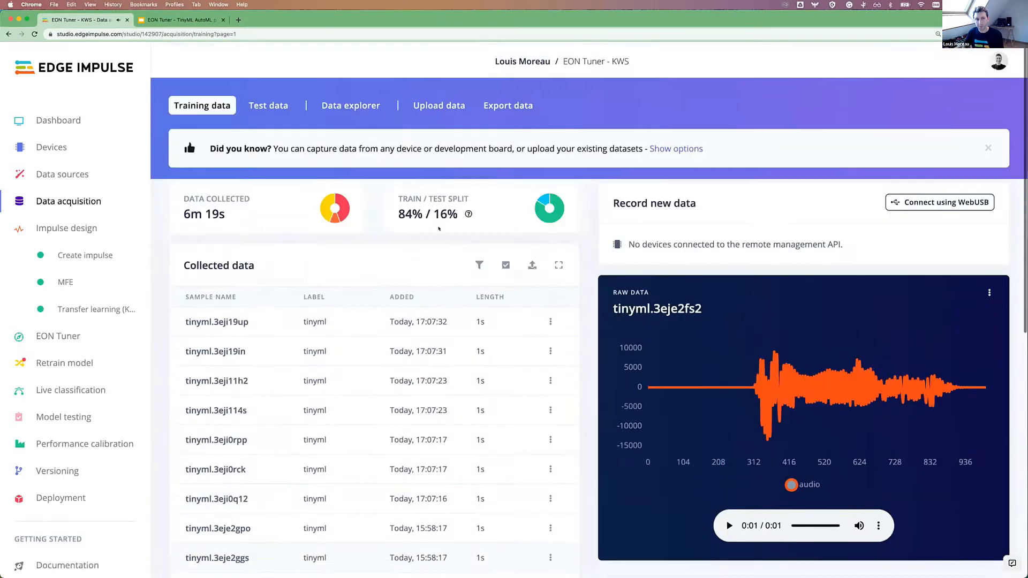
# Step: Check the total duration of data collected for the training set
pyautogui.scroll(-2, 418, 241)
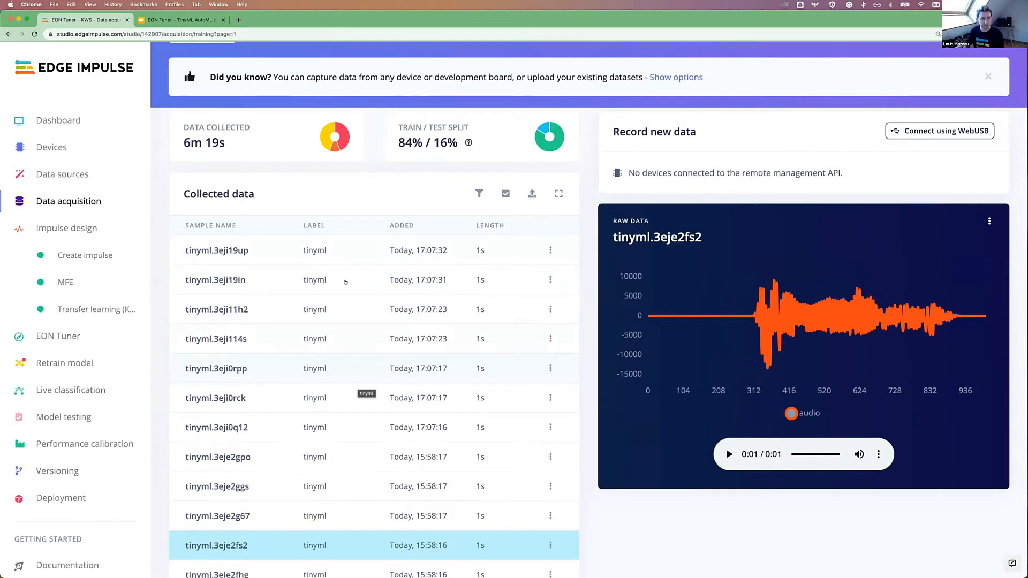
pyautogui.moveTo(187, 140)
pyautogui.moveTo(183, 141); pyautogui.dragTo(245, 143)
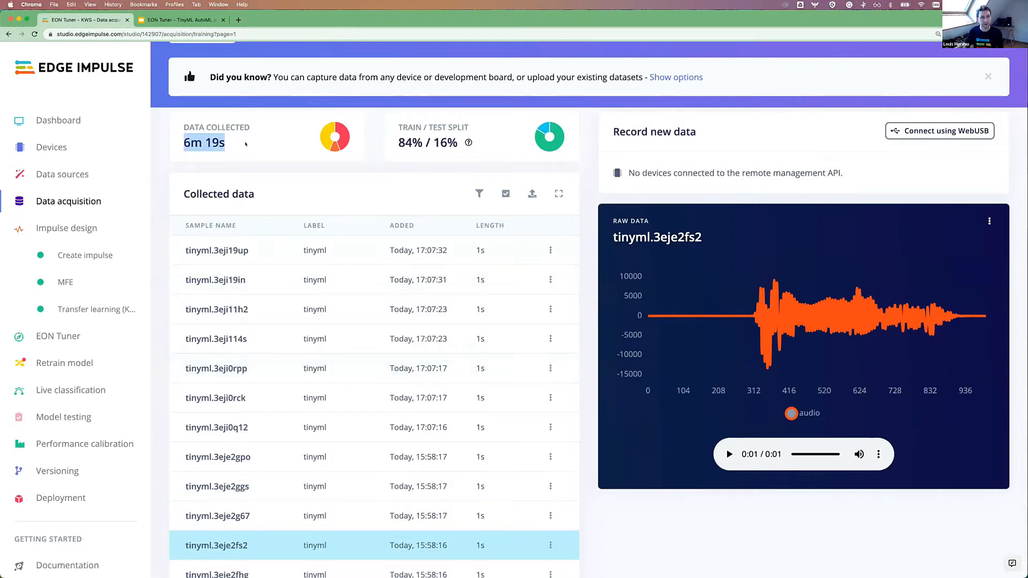
pyautogui.click(230, 144)
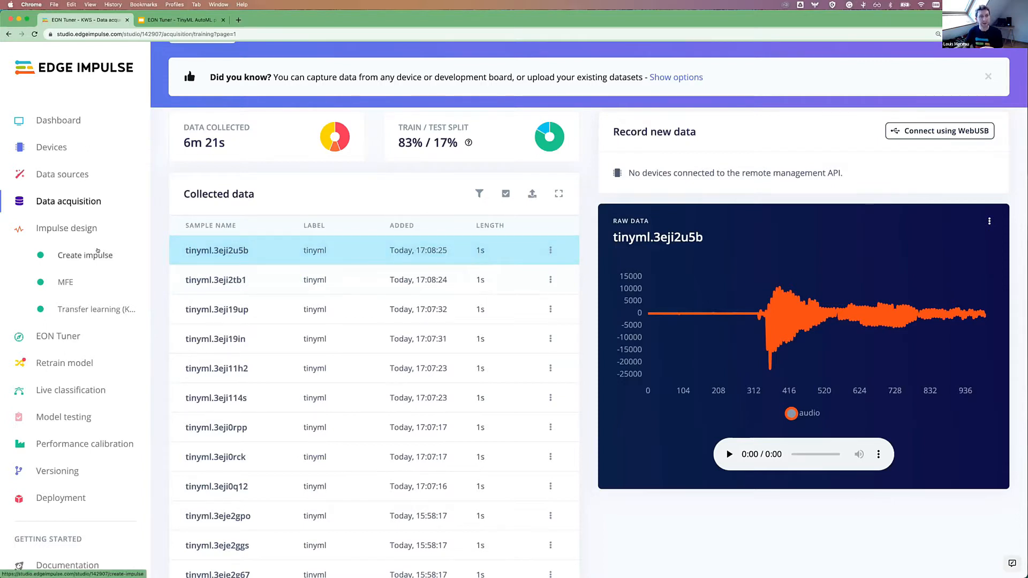
# Step: Filter the collected data to the unknown label and listen to an "ubu" and an "iki" recording
pyautogui.scroll(2, 97, 252)
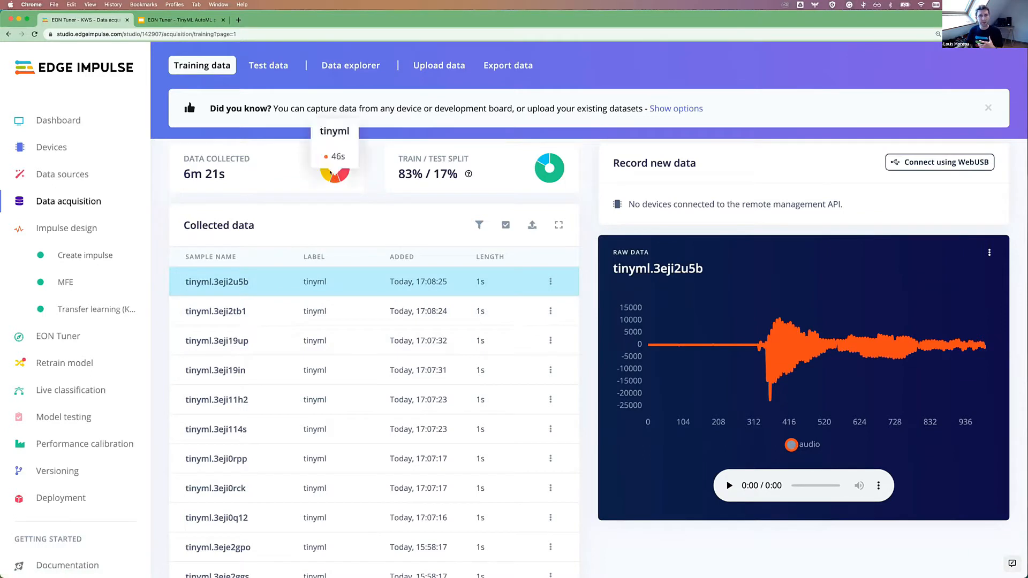
pyautogui.click(323, 172)
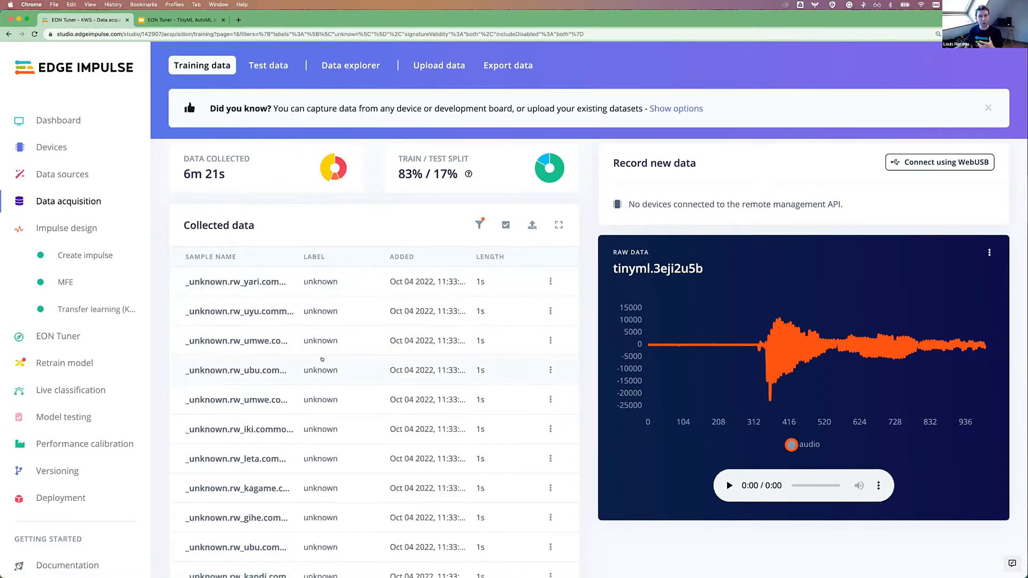
pyautogui.click(332, 372)
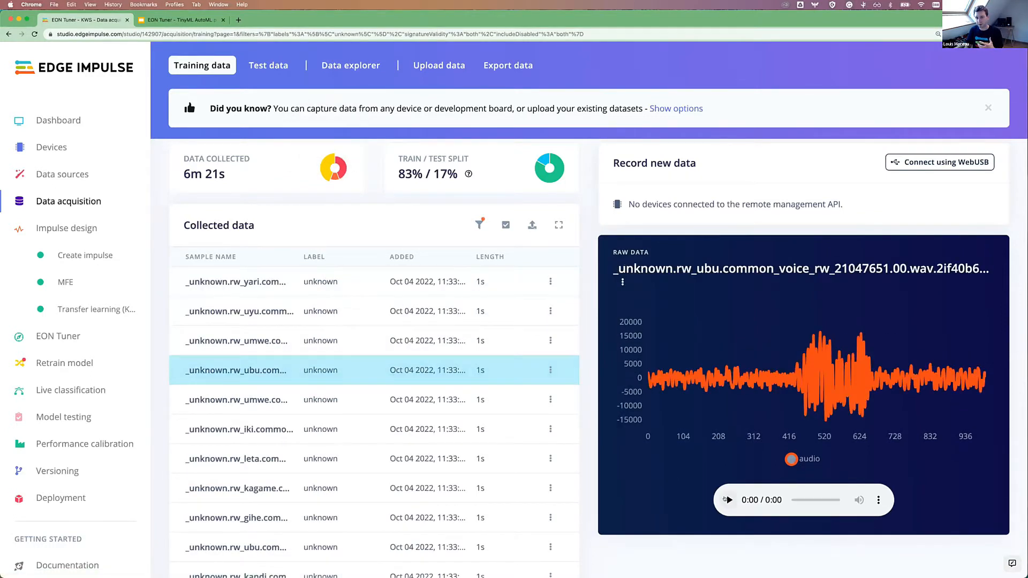
pyautogui.click(727, 500)
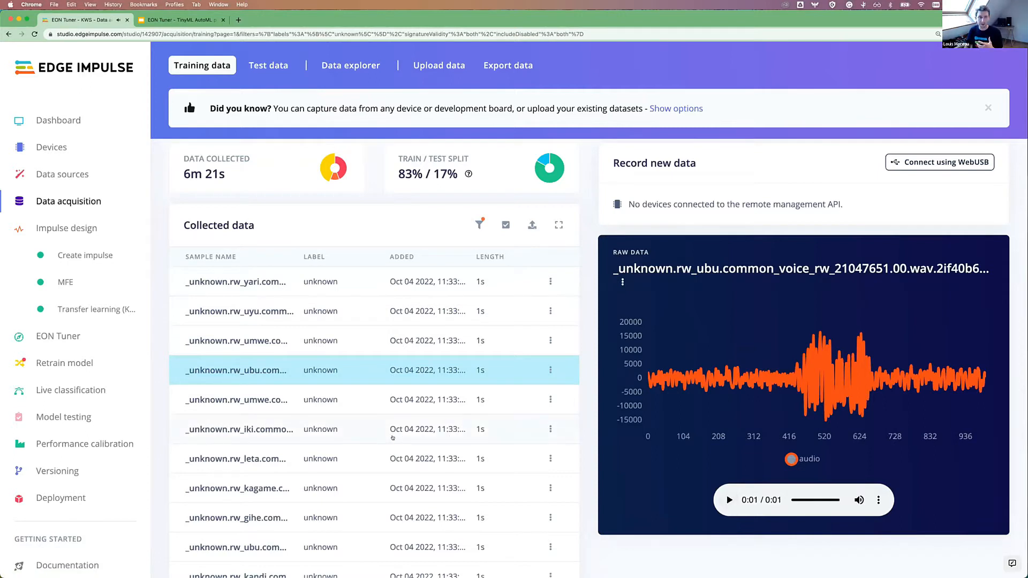
pyautogui.click(418, 431)
pyautogui.click(729, 500)
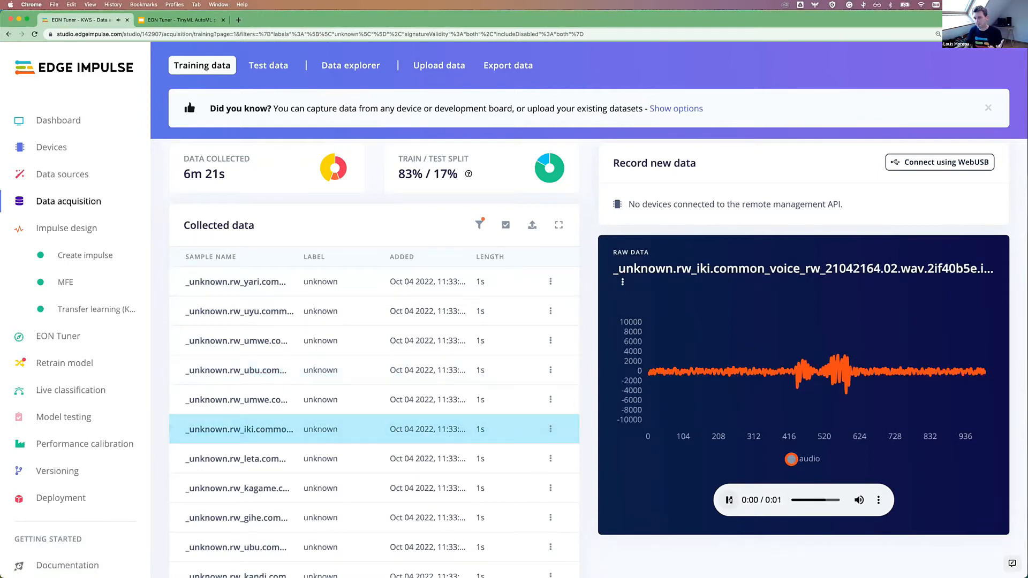
# Step: Filter the collected data to the noise label and listen to the _background.000190 sample
pyautogui.click(338, 170)
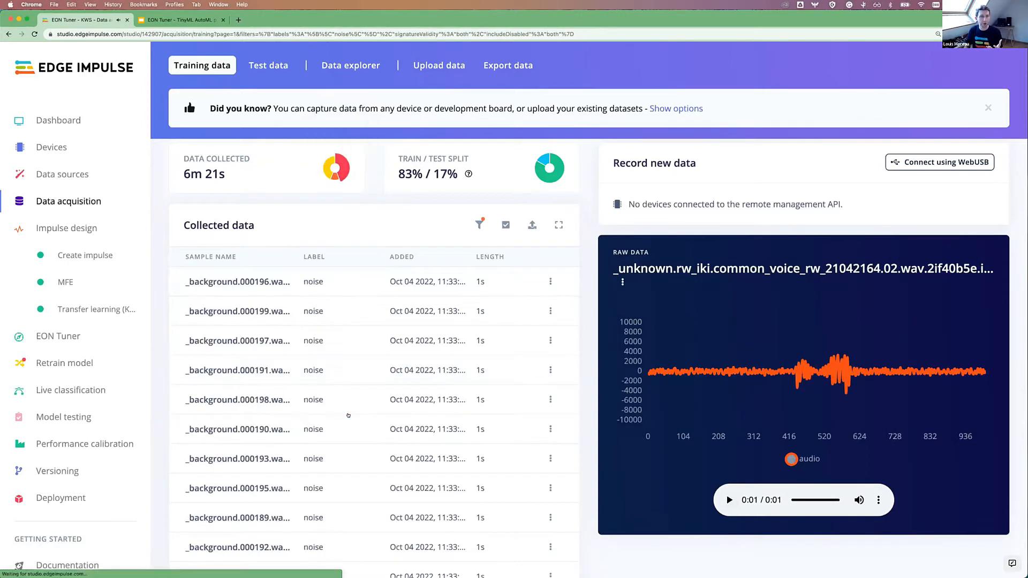
pyautogui.click(347, 428)
pyautogui.click(728, 499)
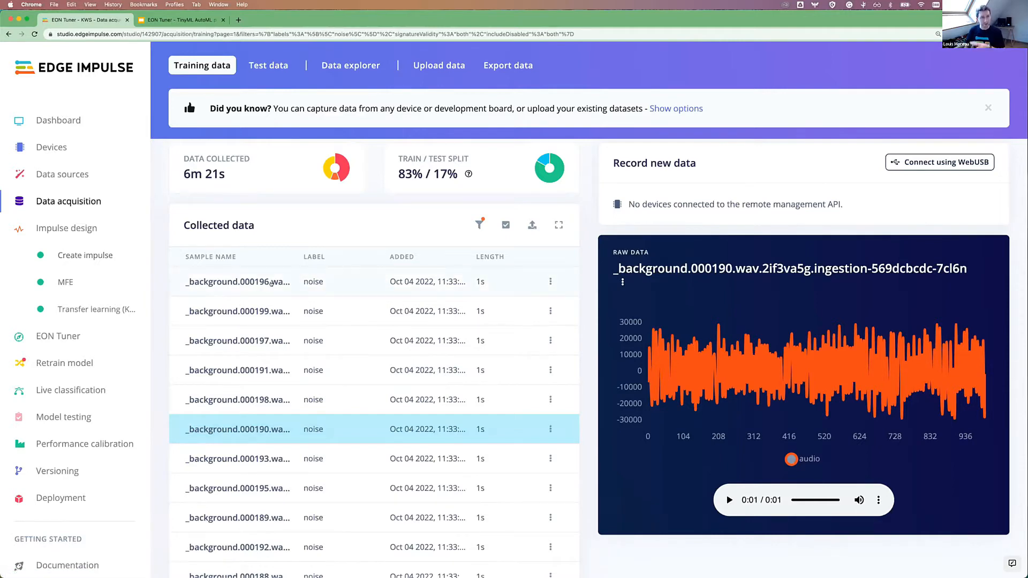
# Step: Open the impulse creation page showing the input, processing and learning blocks
pyautogui.click(78, 253)
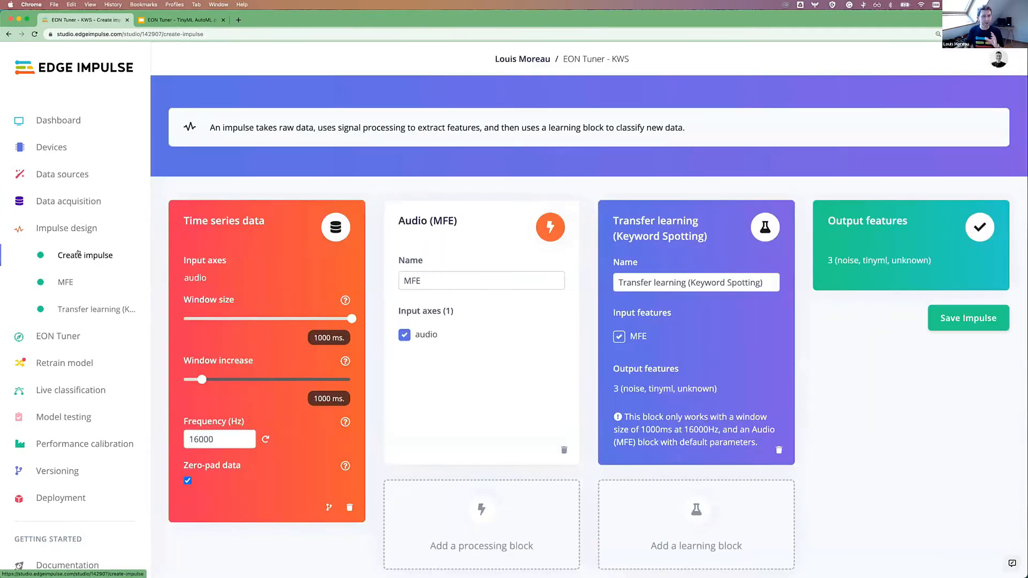
pyautogui.scroll(-2, 371, 292)
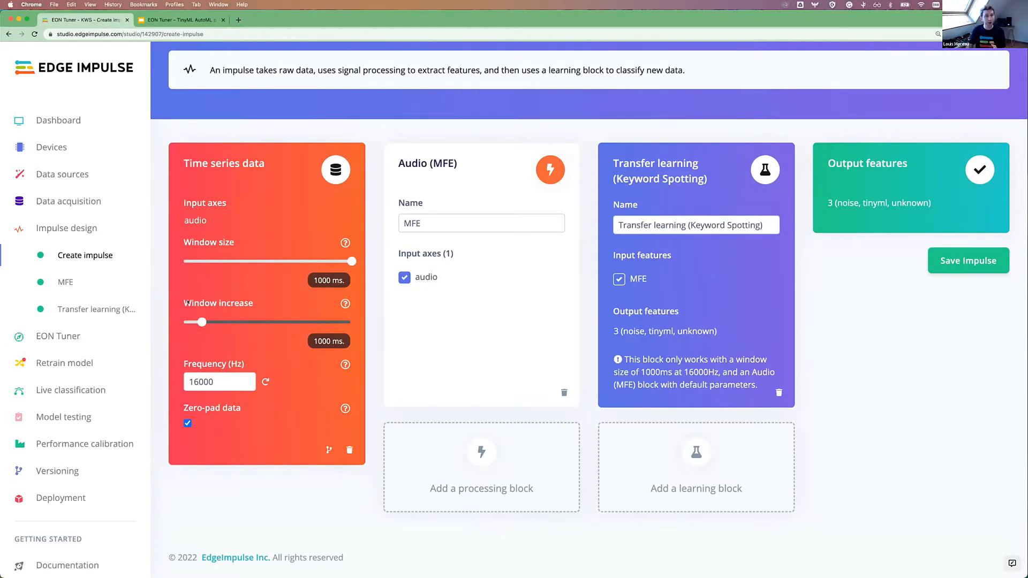
# Step: Try a window increase of 349 ms in the time series block and reset it to 1000 ms
pyautogui.moveTo(200, 322); pyautogui.dragTo(190, 323)
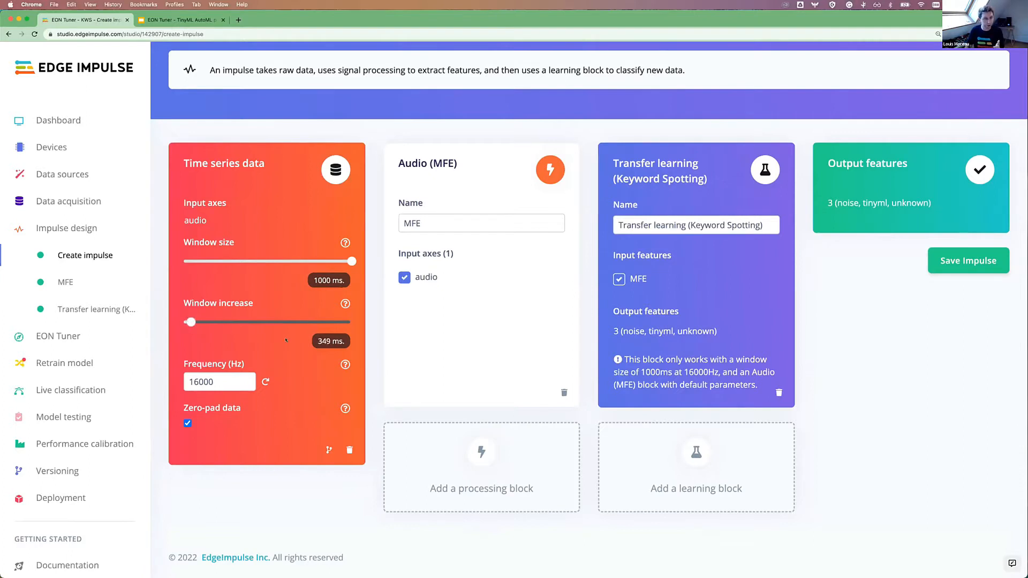
pyautogui.click(325, 340)
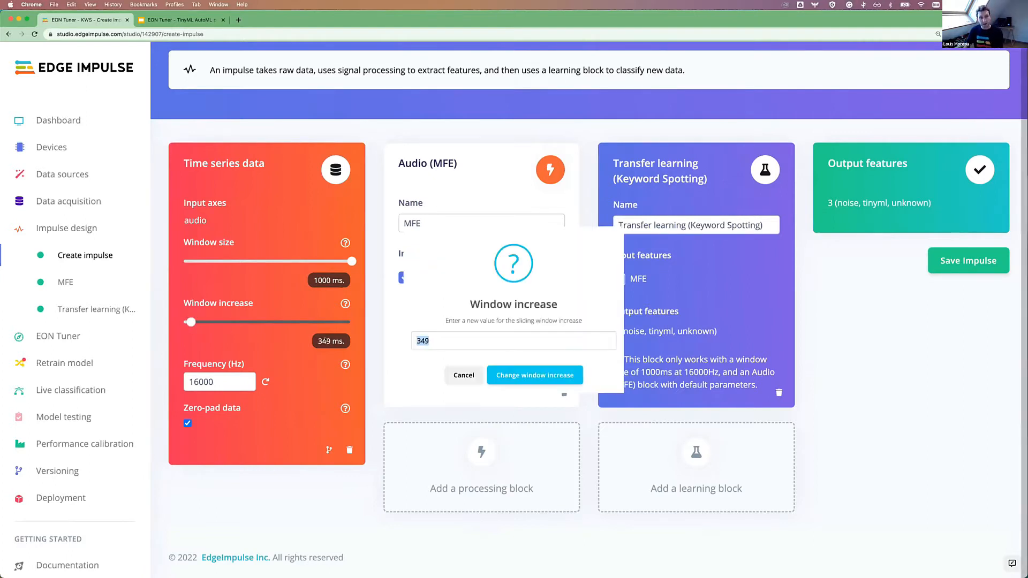
pyautogui.write('1000')
pyautogui.press('Return')
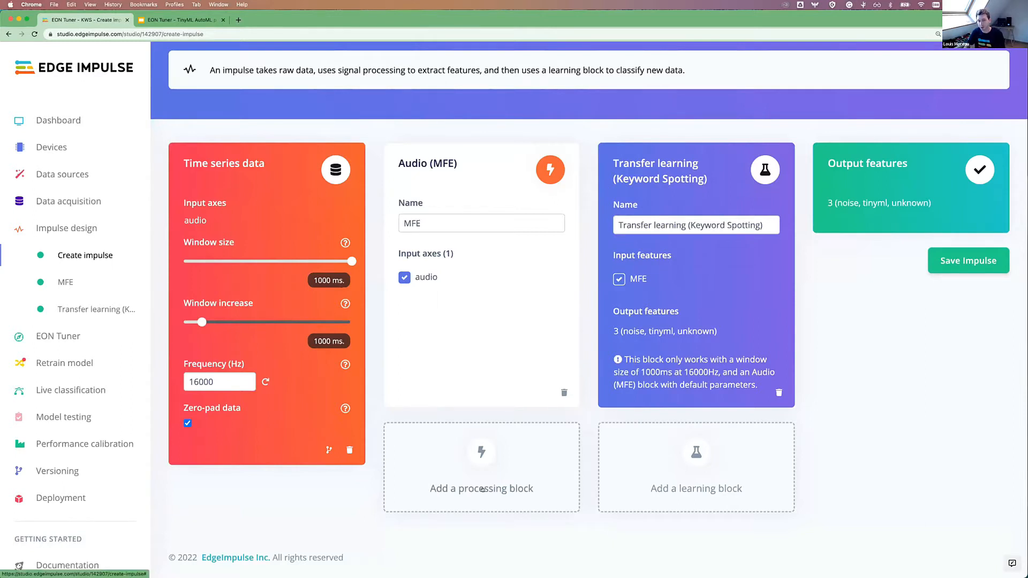
# Step: Examine the available processing blocks, especially the Audio (MFCC) and Audio (MFE) descriptions, and leave the list without adding any
pyautogui.click(484, 490)
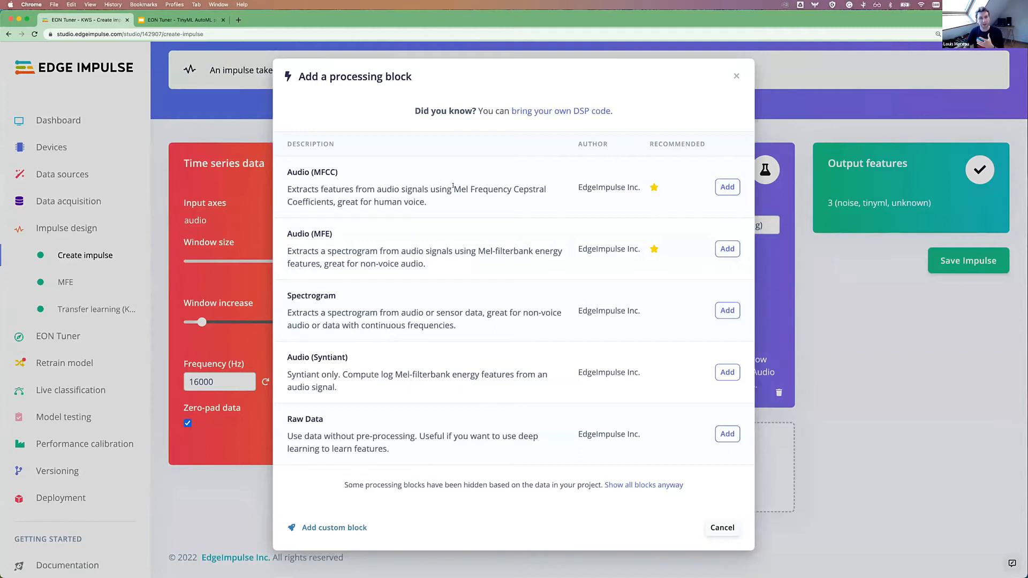
pyautogui.moveTo(454, 189); pyautogui.dragTo(533, 188)
pyautogui.moveTo(381, 212); pyautogui.dragTo(428, 202)
pyautogui.click(336, 202)
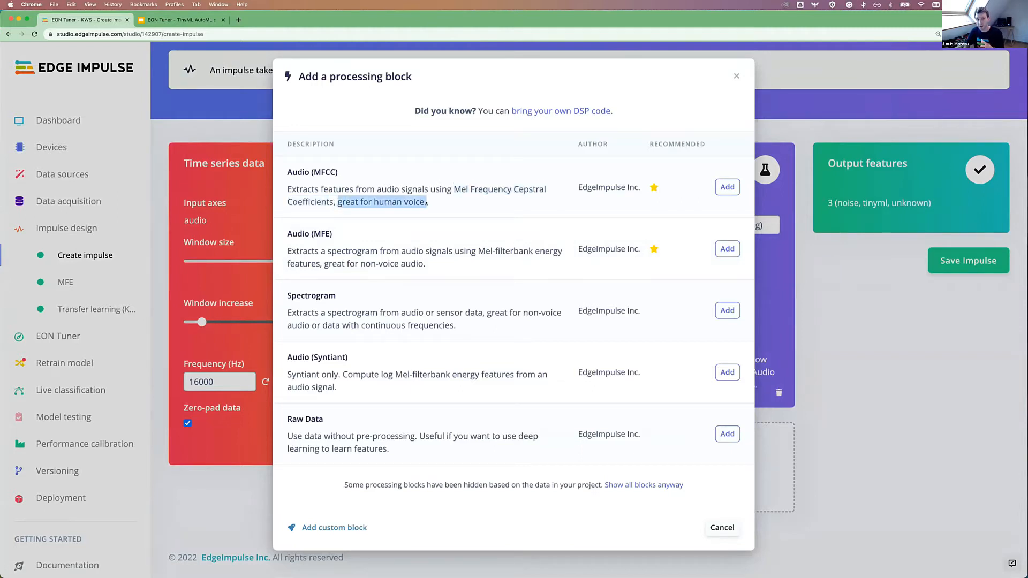
pyautogui.click(429, 202)
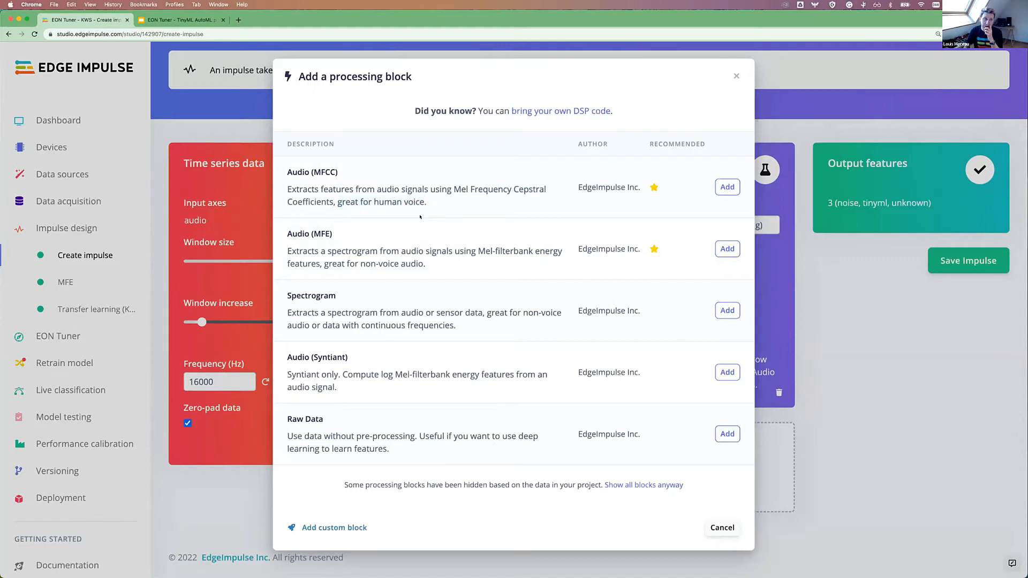
pyautogui.doubleClick(323, 233)
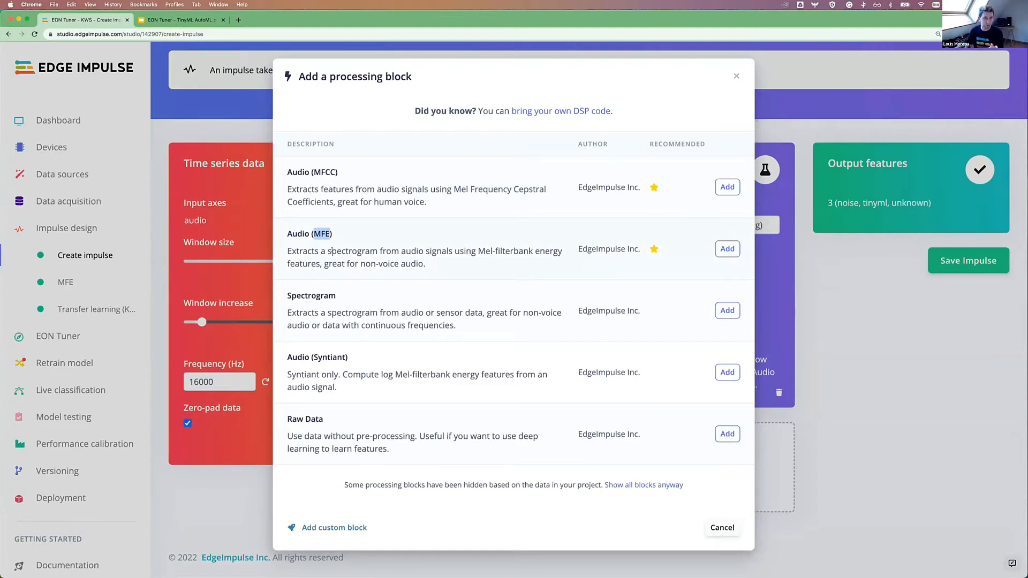
pyautogui.click(313, 216)
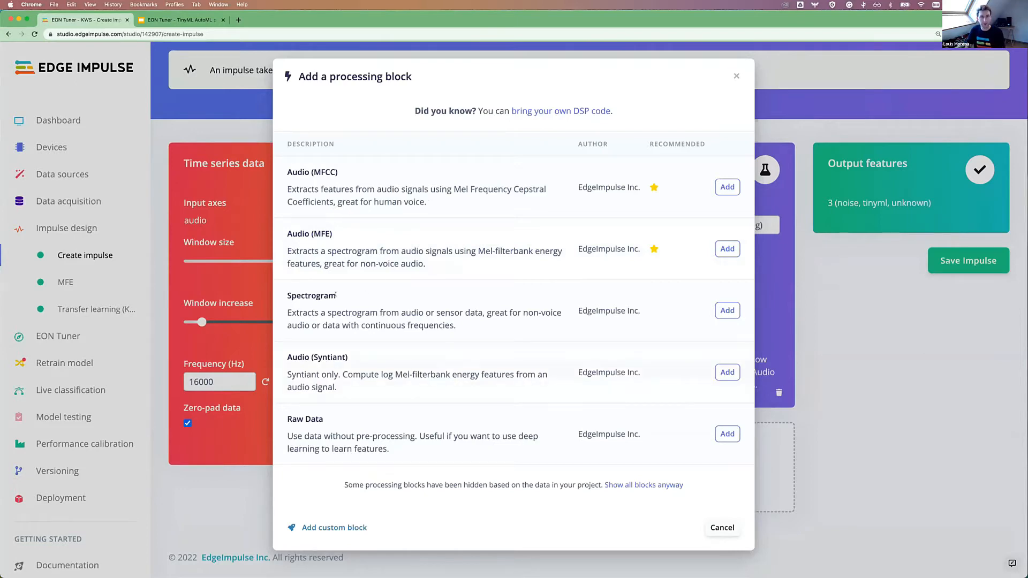
pyautogui.click(736, 76)
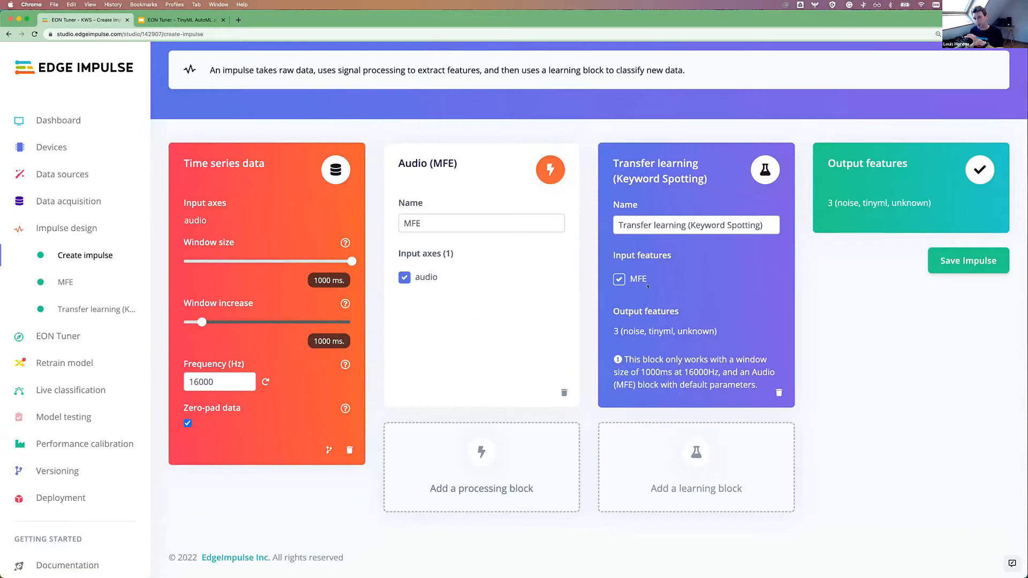
# Step: Examine the current transfer learning block and the available Classification, Regression and Transfer Learning blocks, without adding any
pyautogui.moveTo(612, 161); pyautogui.dragTo(717, 177)
pyautogui.click(620, 160)
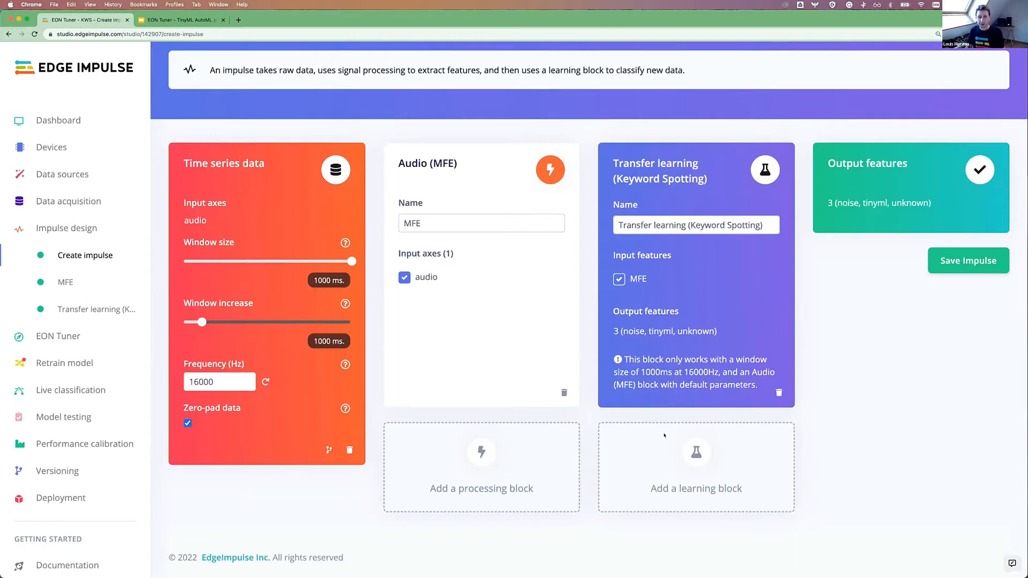
pyautogui.click(689, 460)
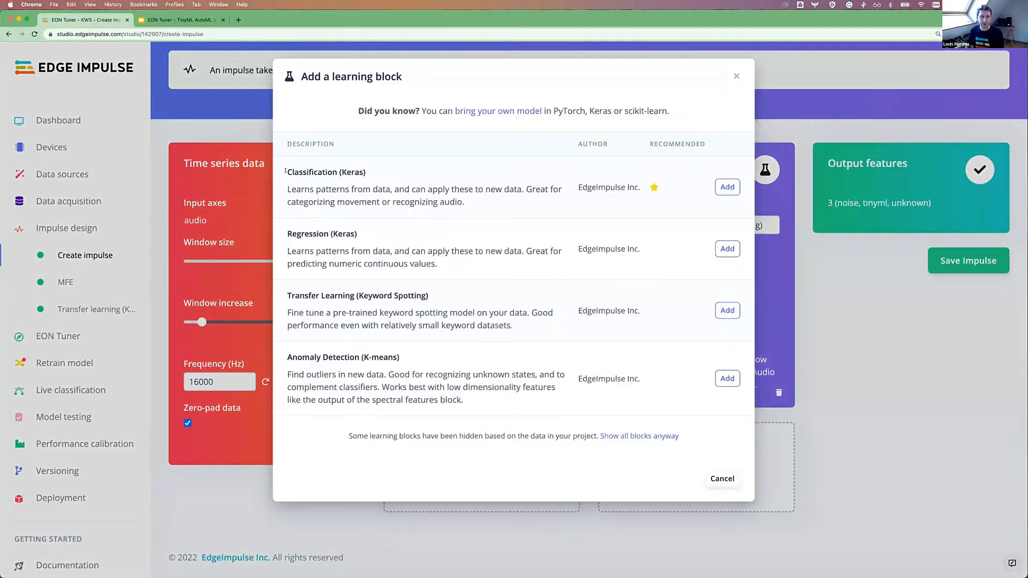
pyautogui.moveTo(285, 172); pyautogui.dragTo(377, 167)
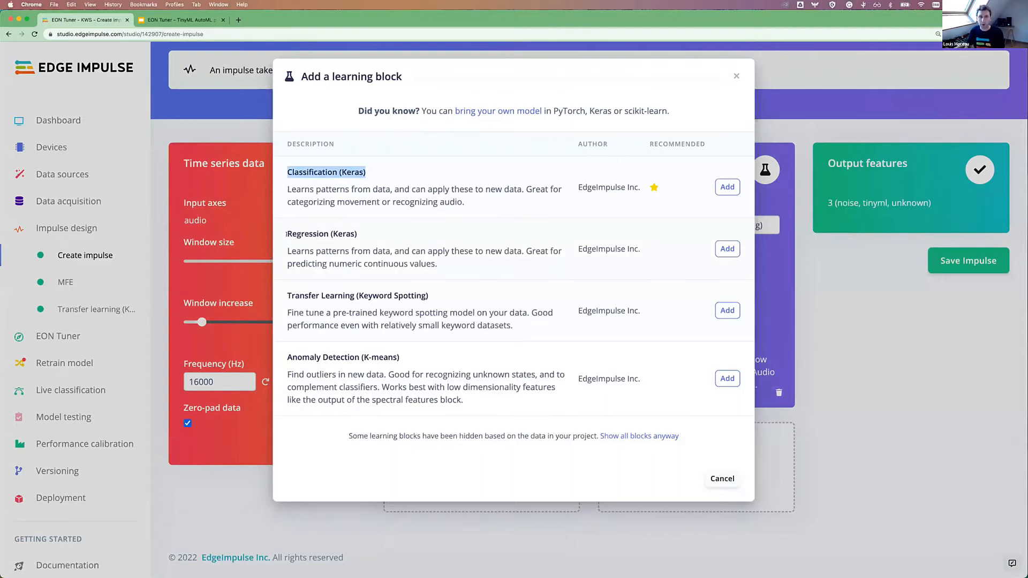
pyautogui.moveTo(286, 233); pyautogui.dragTo(356, 234)
pyautogui.click(358, 234)
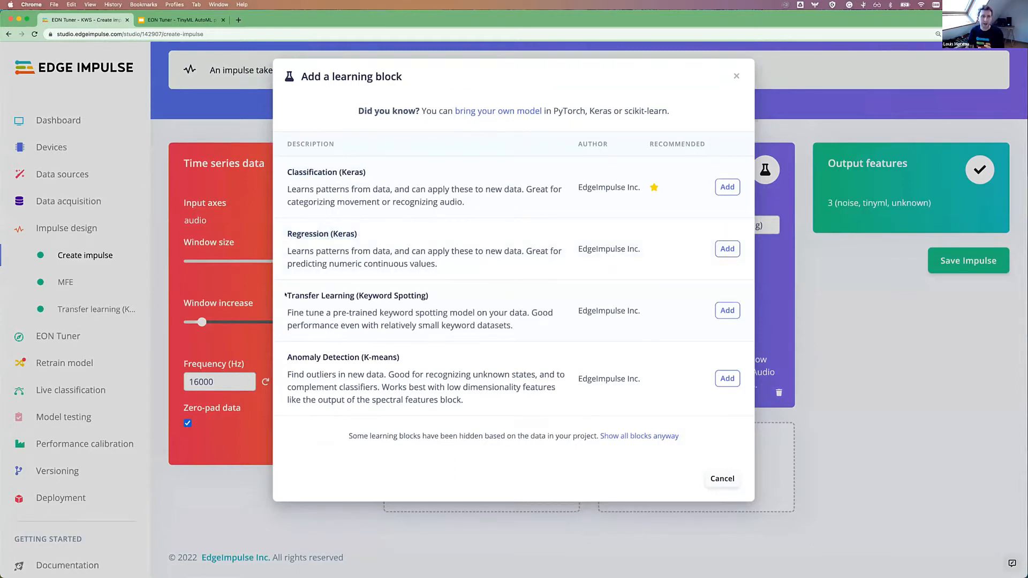
pyautogui.moveTo(286, 294); pyautogui.dragTo(429, 296)
pyautogui.click(311, 295)
pyautogui.click(722, 478)
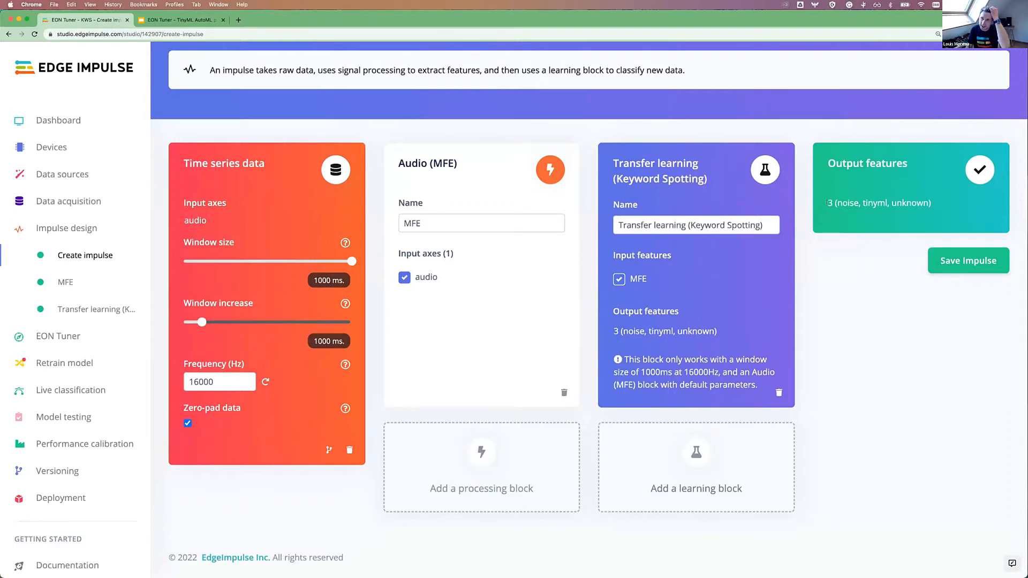
# Step: Check the impulse's output features and save the impulse
pyautogui.moveTo(836, 203); pyautogui.dragTo(890, 203)
pyautogui.click(935, 203)
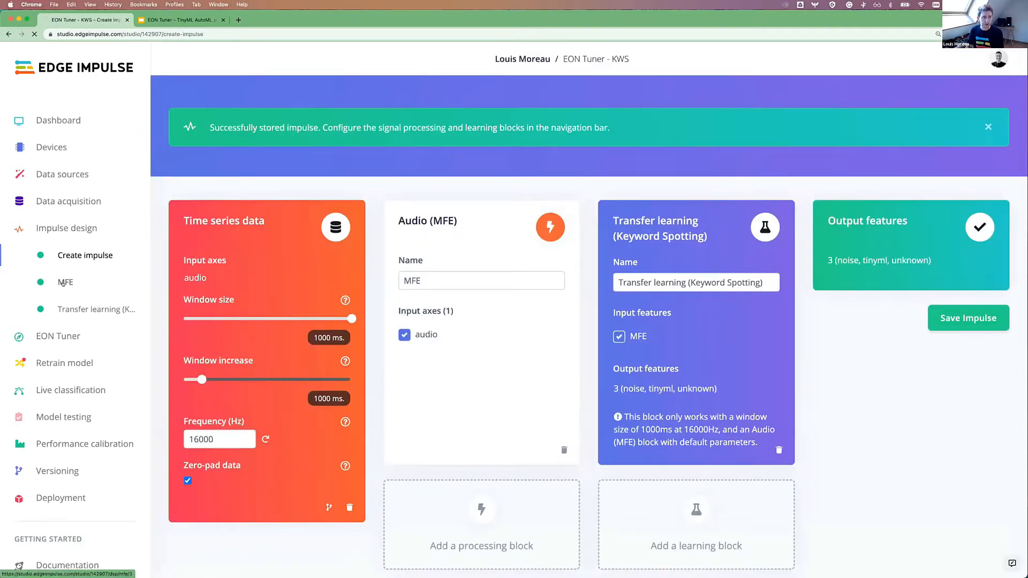
# Step: Open the MFE block and examine its filterbank parameters, spectrogram and on-device processing time
pyautogui.click(63, 282)
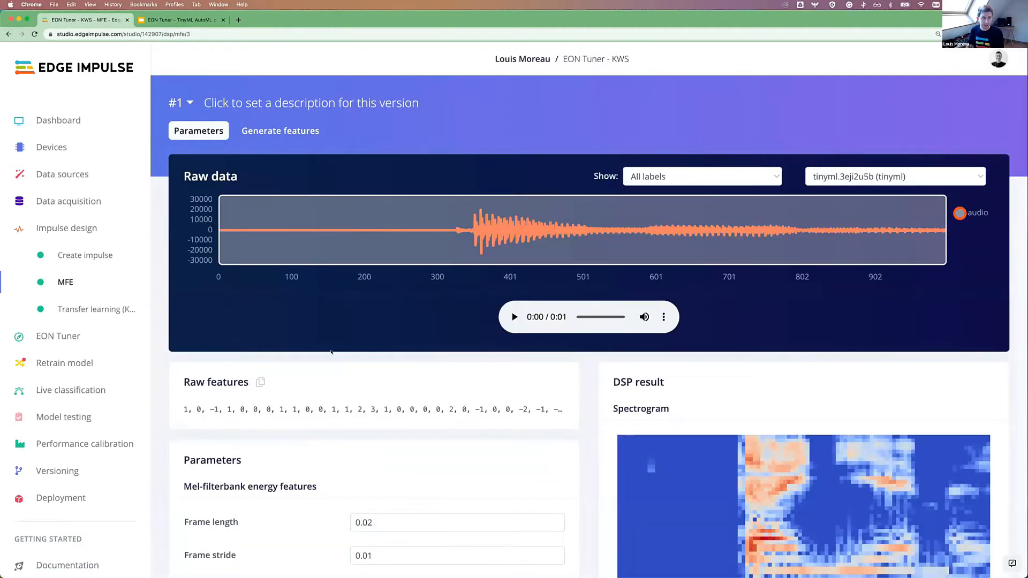
pyautogui.scroll(-6, 329, 358)
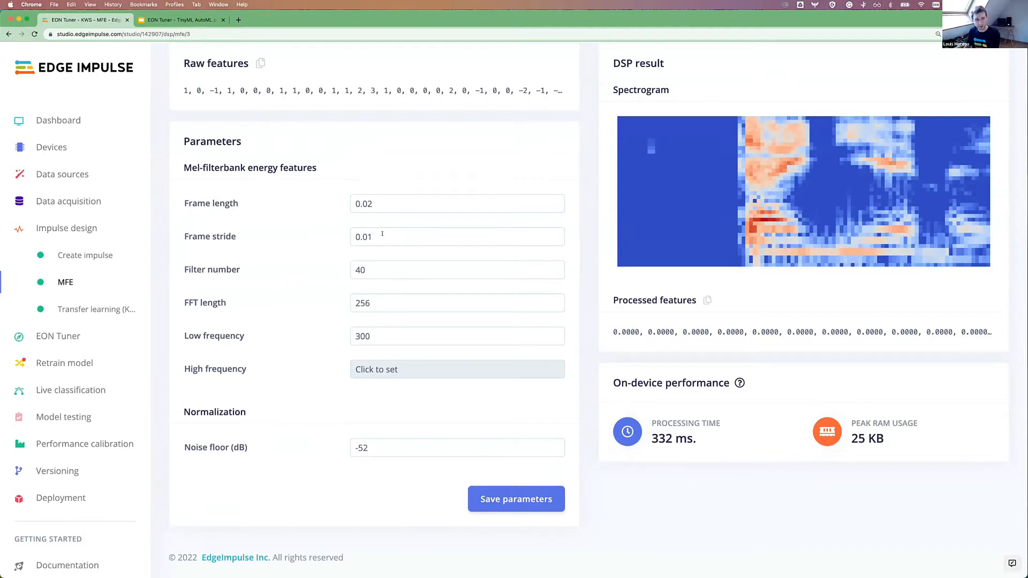
pyautogui.moveTo(651, 439); pyautogui.dragTo(702, 440)
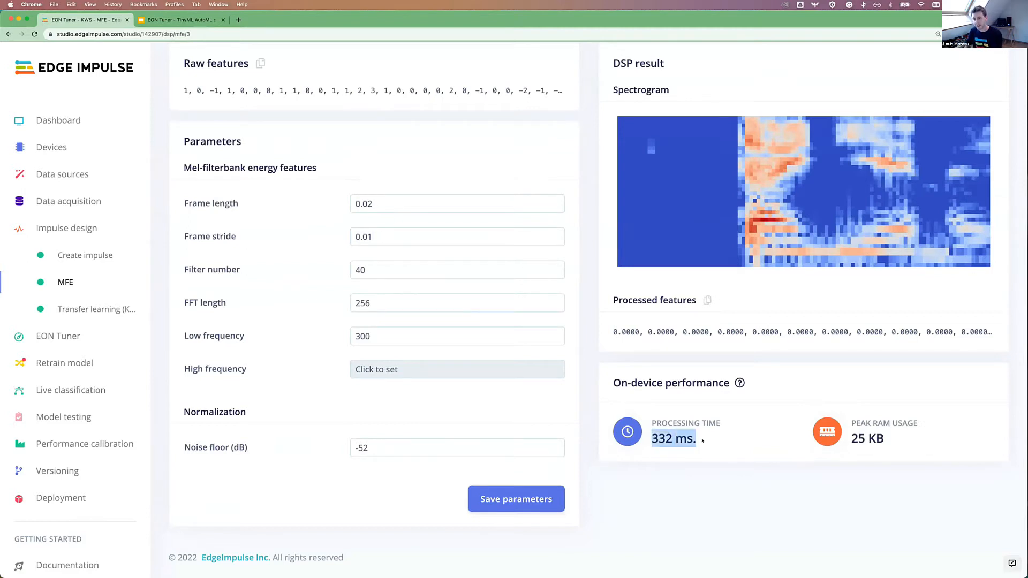
pyautogui.click(593, 382)
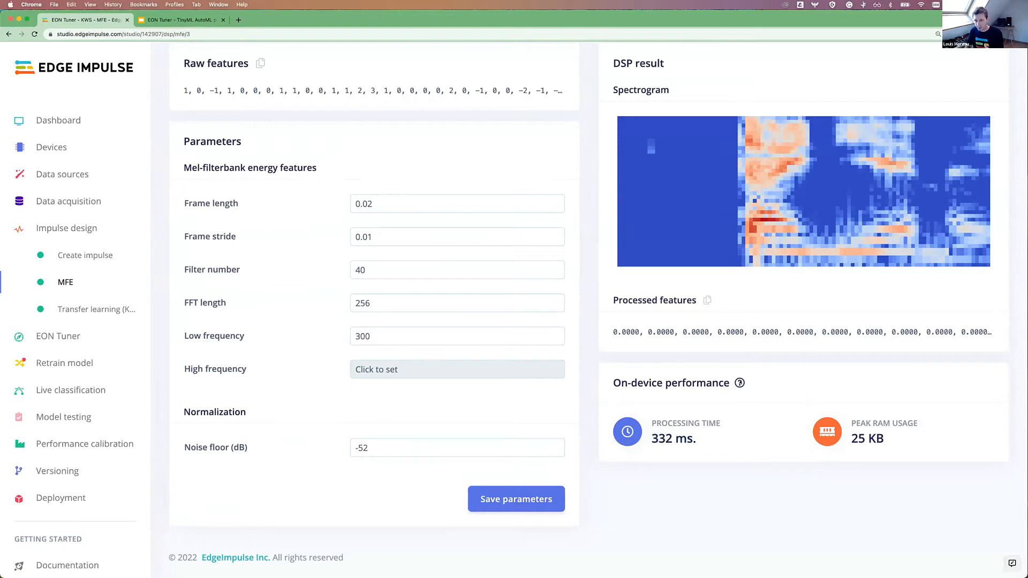
pyautogui.moveTo(739, 383)
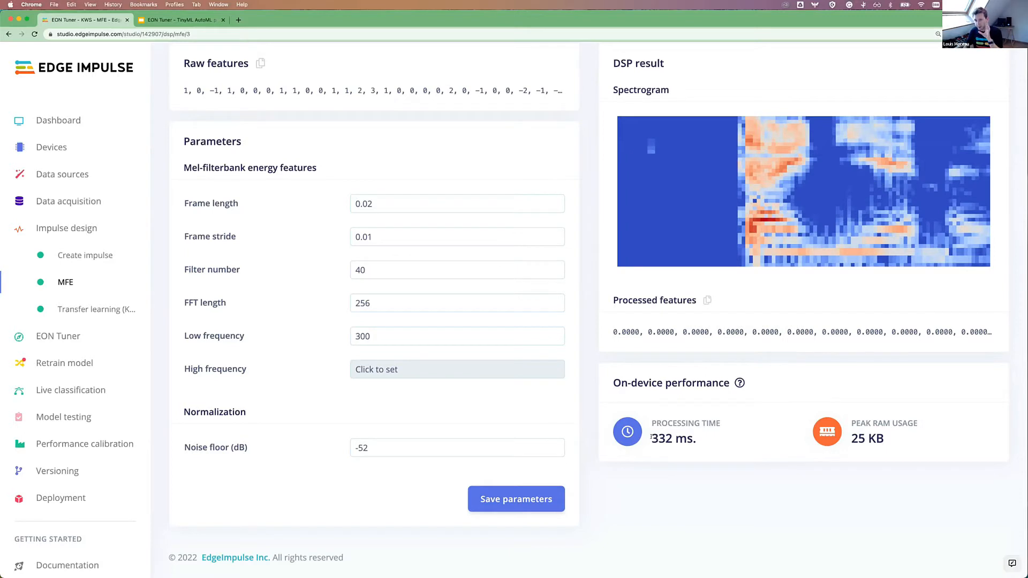
pyautogui.moveTo(650, 438); pyautogui.dragTo(672, 438)
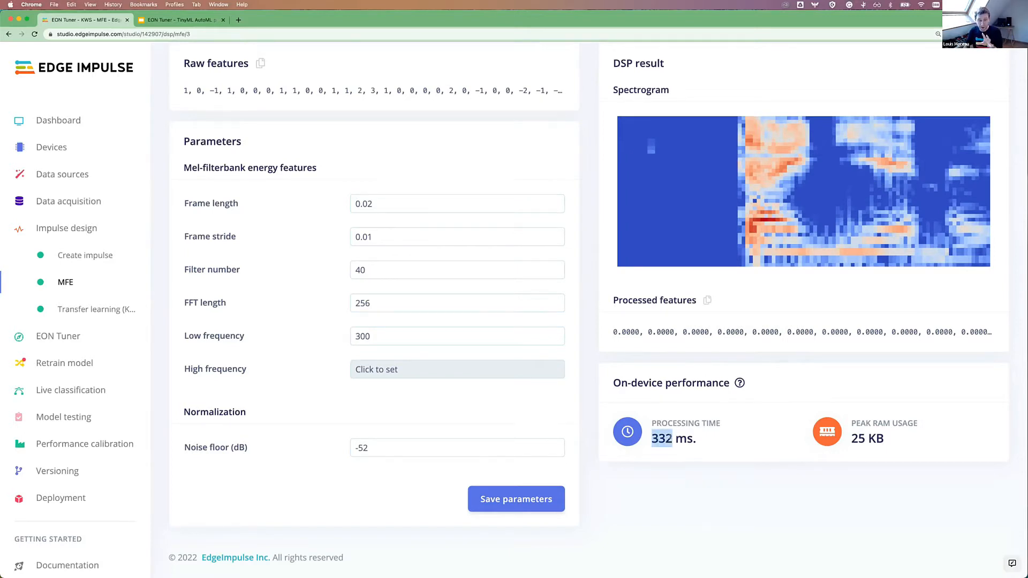
pyautogui.click(402, 249)
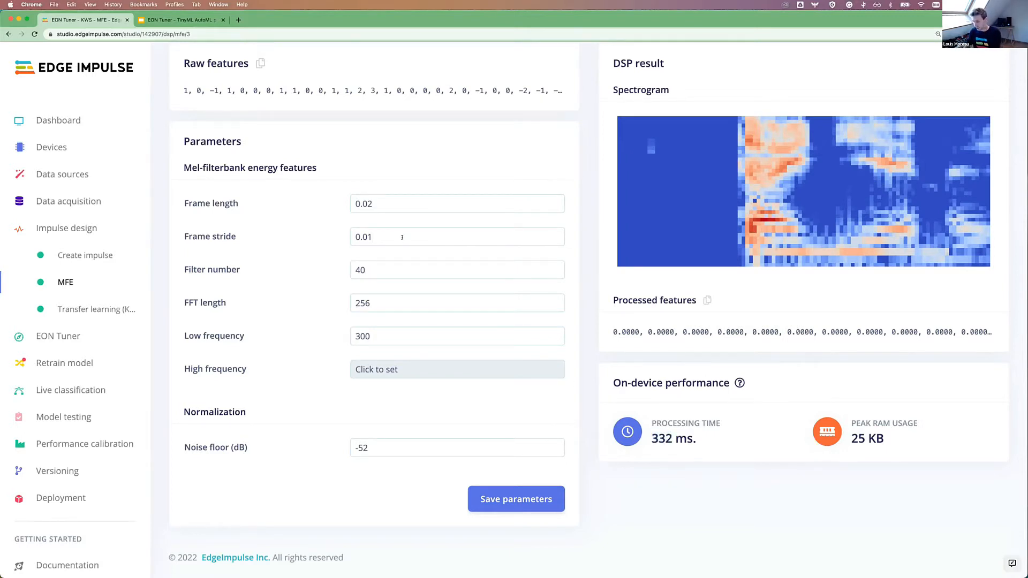
# Step: Try a frame stride of 0.02 in the MFE parameters, check the processing time, and reset the stride to 0.01
pyautogui.click(420, 237)
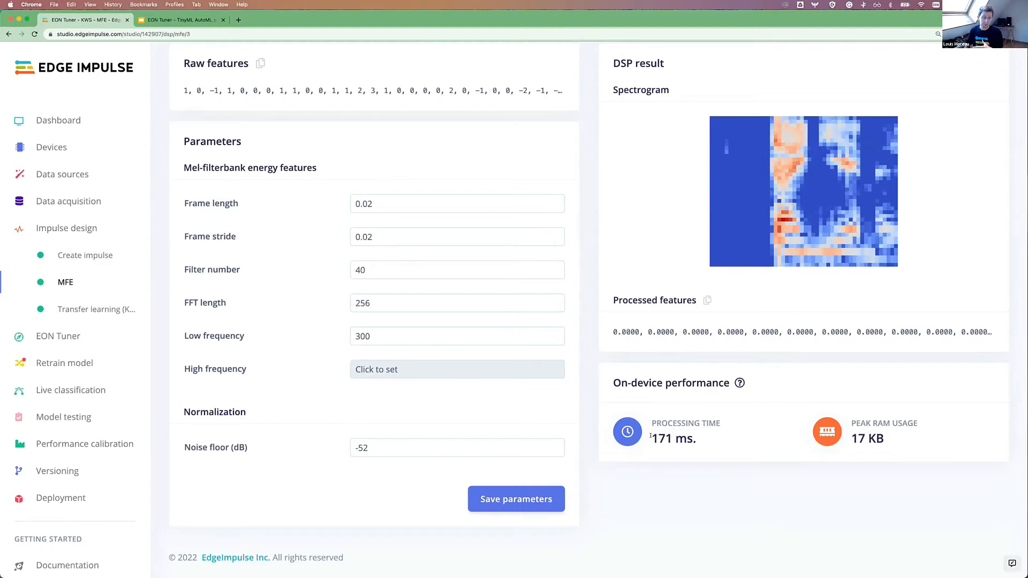
pyautogui.moveTo(650, 435); pyautogui.dragTo(697, 438)
pyautogui.click(708, 439)
pyautogui.press('BackSpace')
pyautogui.write('1')
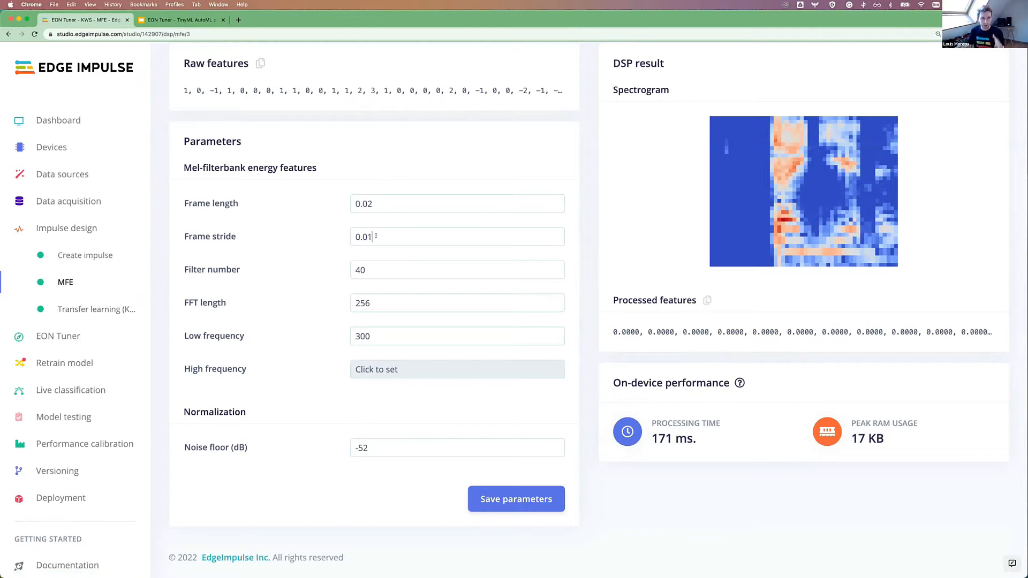
# Step: Save the MFE parameters and generate features for the training set
pyautogui.click(492, 497)
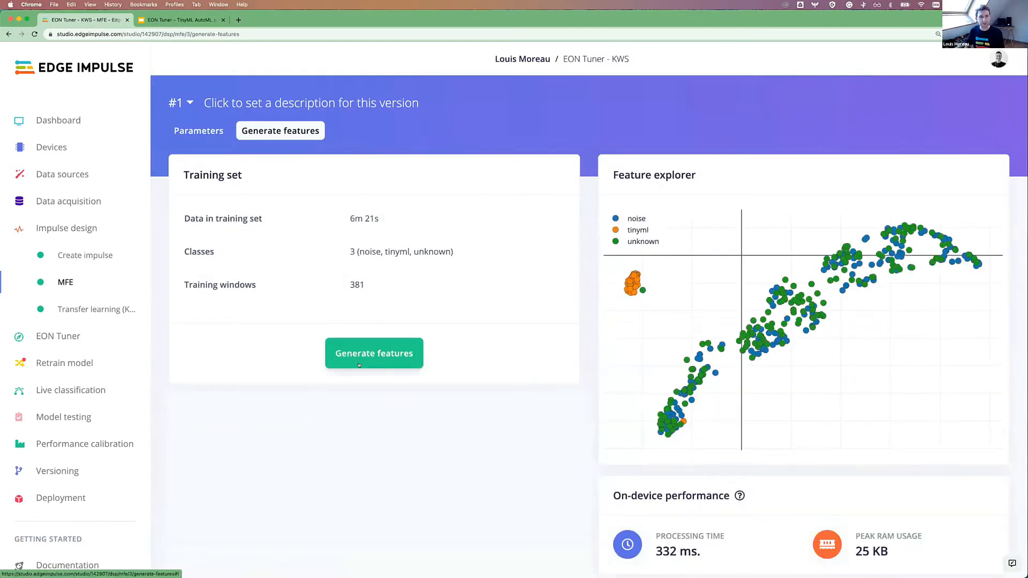
pyautogui.click(361, 364)
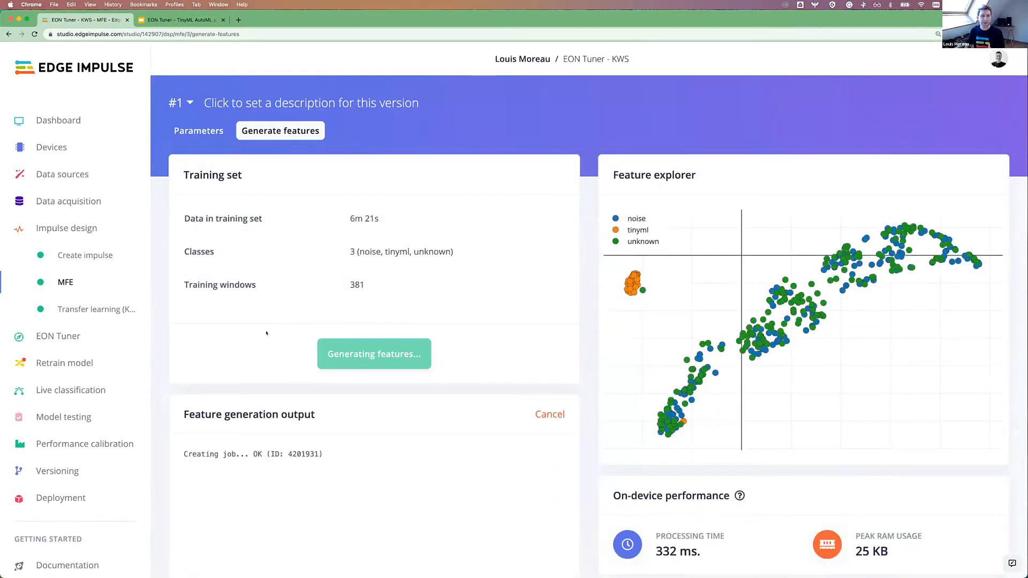
pyautogui.scroll(-3, 266, 333)
# Step: Return to the MFE parameters and examine the processed features below the spectrogram
pyautogui.click(198, 62)
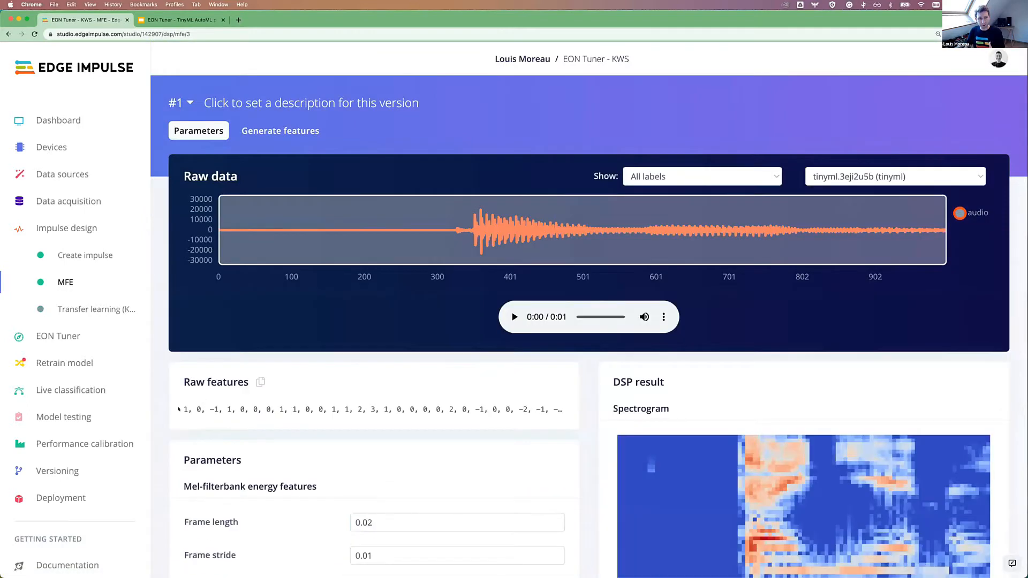
pyautogui.scroll(-3, 614, 464)
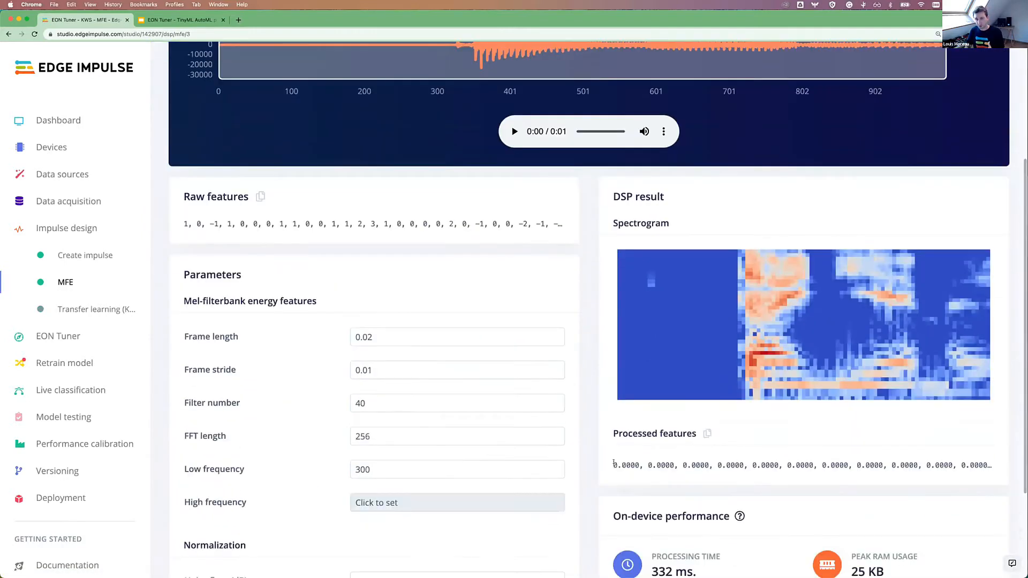
pyautogui.moveTo(613, 464); pyautogui.dragTo(781, 463)
pyautogui.click(801, 465)
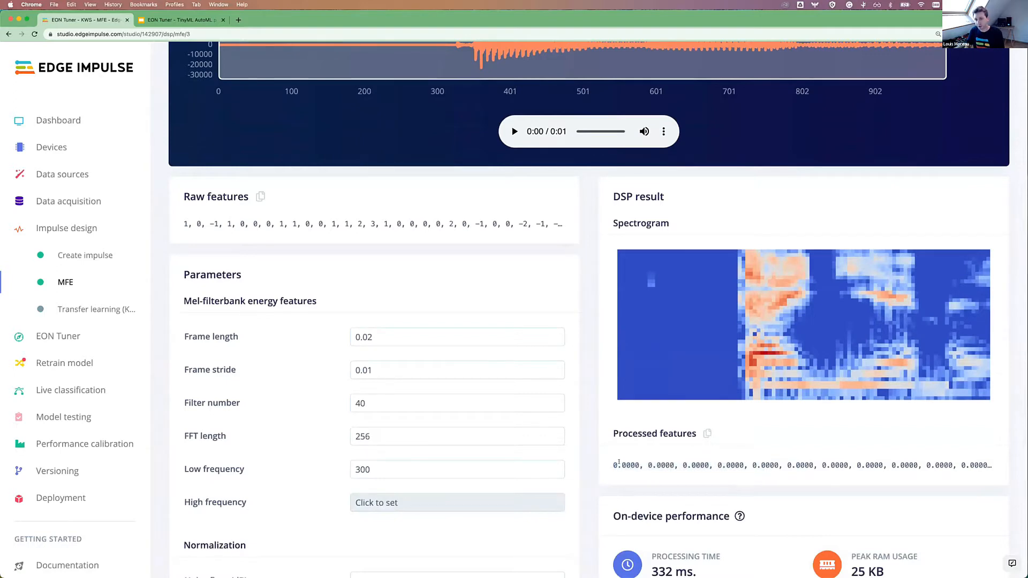
pyautogui.moveTo(614, 463); pyautogui.dragTo(838, 462)
pyautogui.click(836, 462)
# Step: Go back to feature generation, follow the job output until it finishes and view the feature explorer
pyautogui.scroll(4, 832, 461)
pyautogui.click(254, 131)
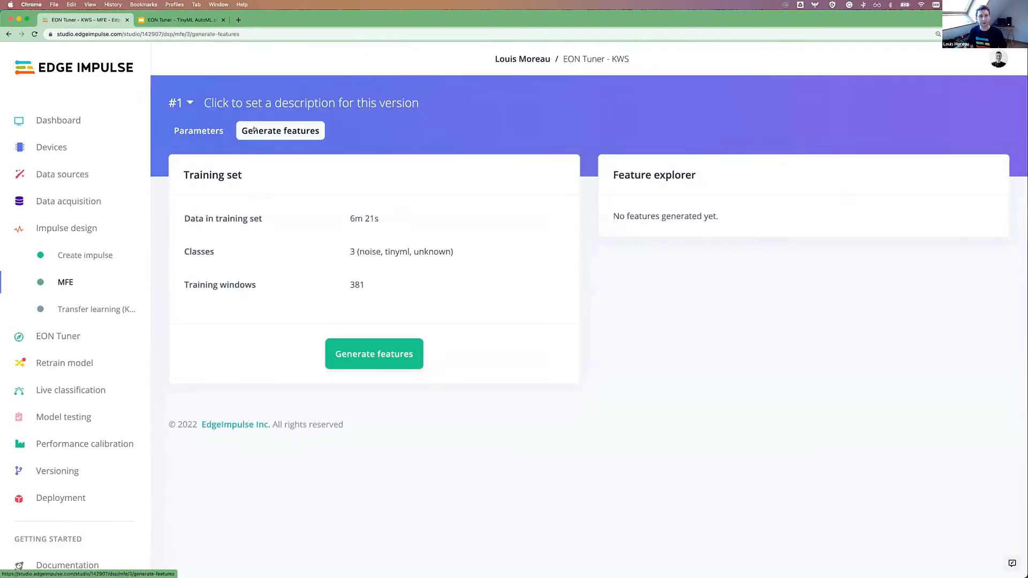
pyautogui.click(374, 354)
pyautogui.scroll(-2, 298, 299)
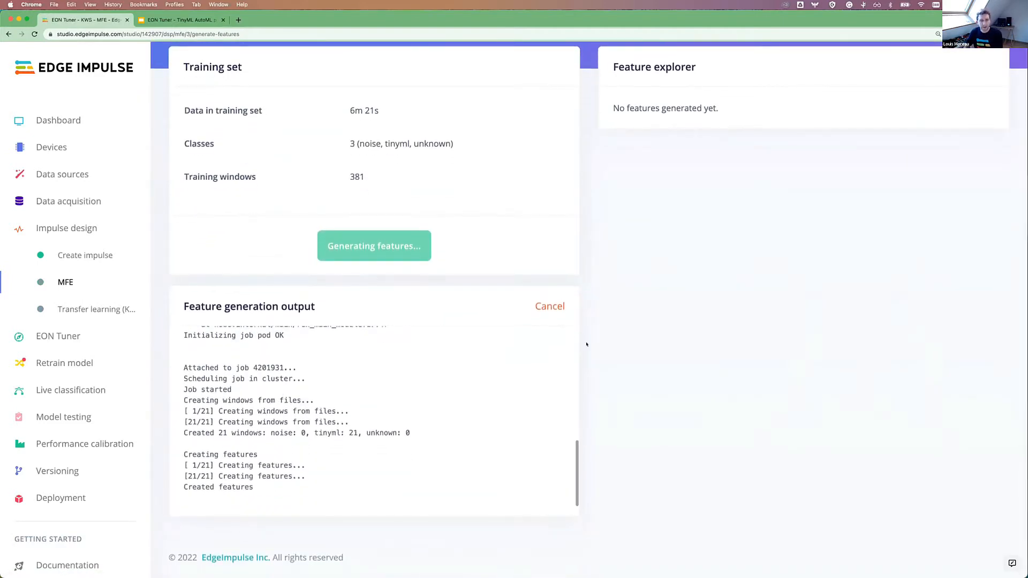
pyautogui.scroll(2, 586, 344)
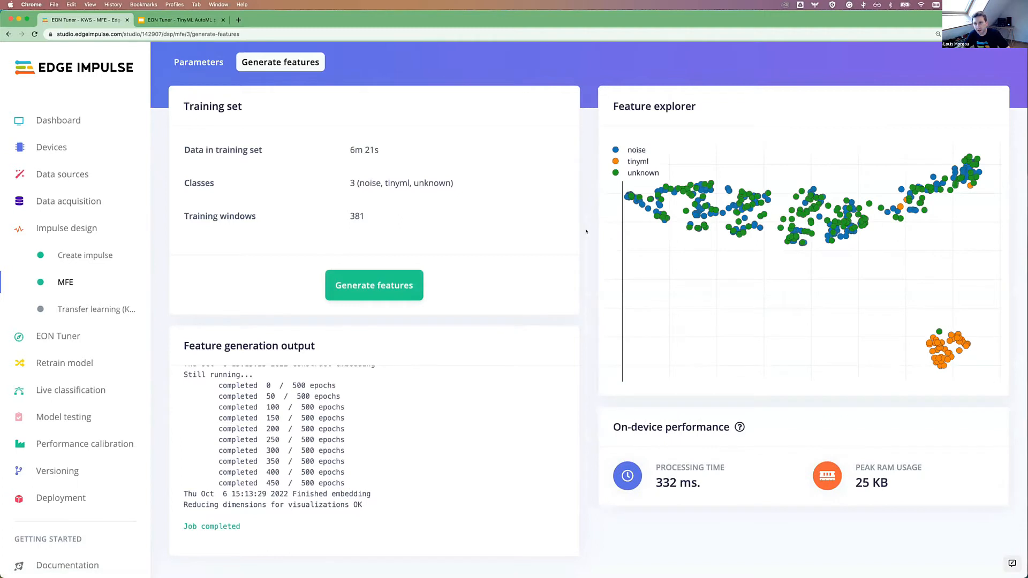
pyautogui.scroll(1, 787, 314)
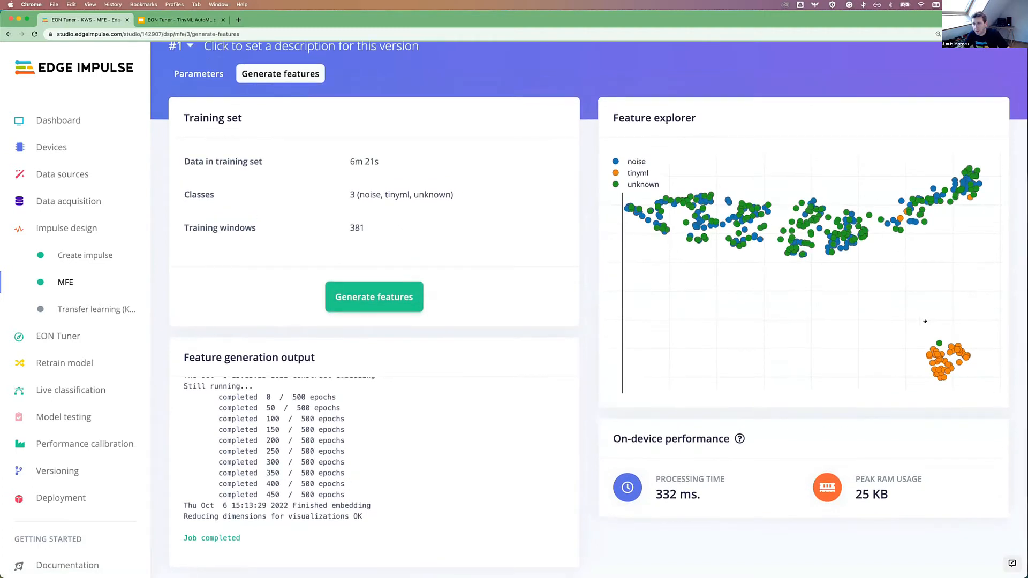
# Step: Select the stray tinyml point among the noise and unknown samples in the feature explorer and play its audio
pyautogui.click(899, 217)
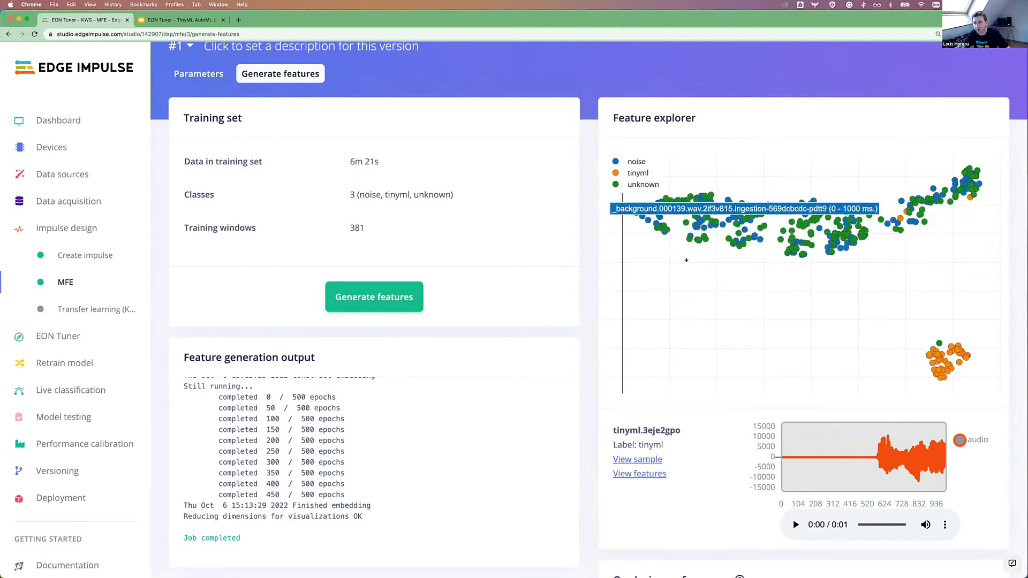
pyautogui.scroll(-2, 664, 479)
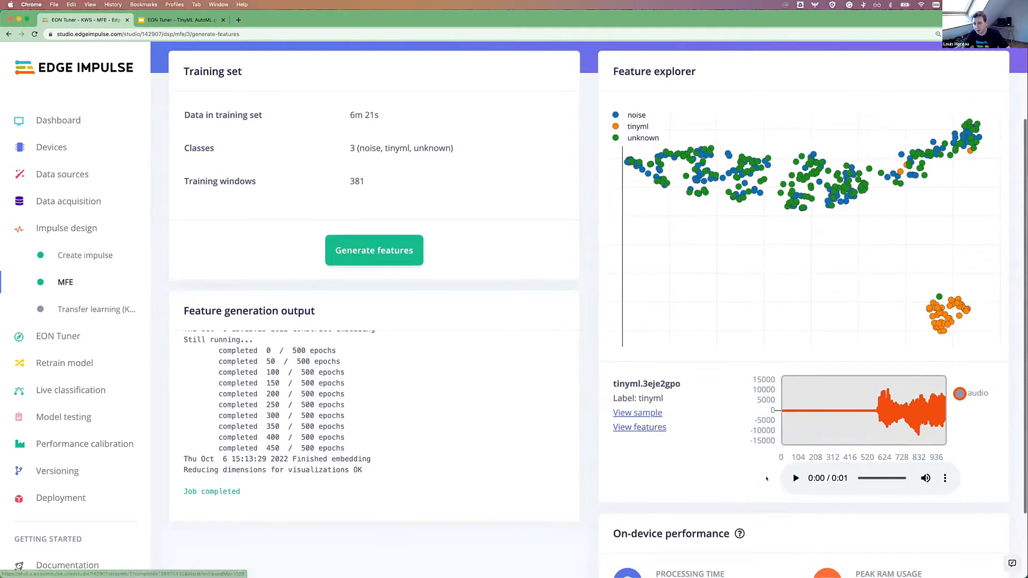
pyautogui.click(796, 479)
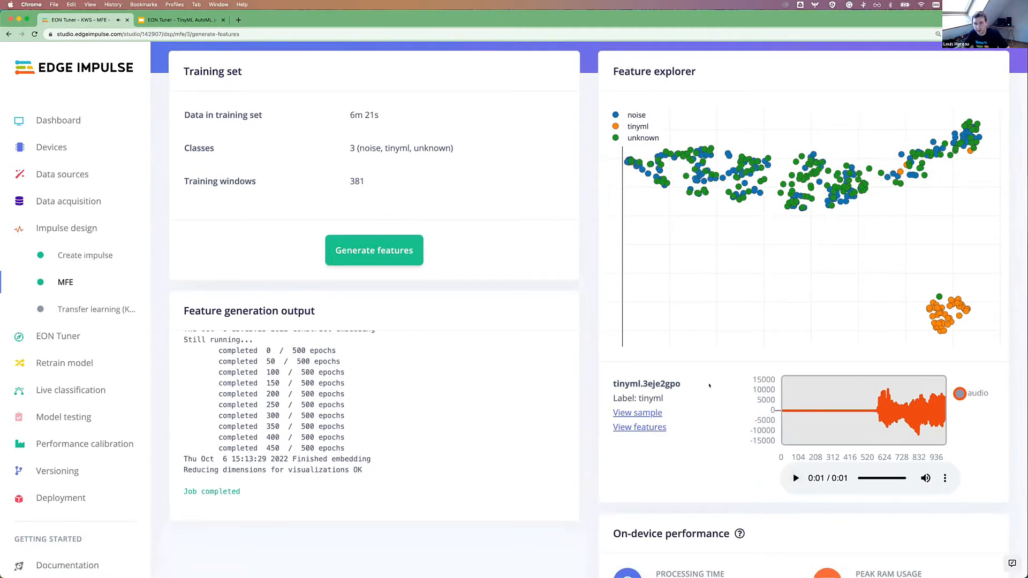
# Step: Select the unknown point beside the tinyml cluster, play its audio, and check the on-device performance
pyautogui.click(941, 295)
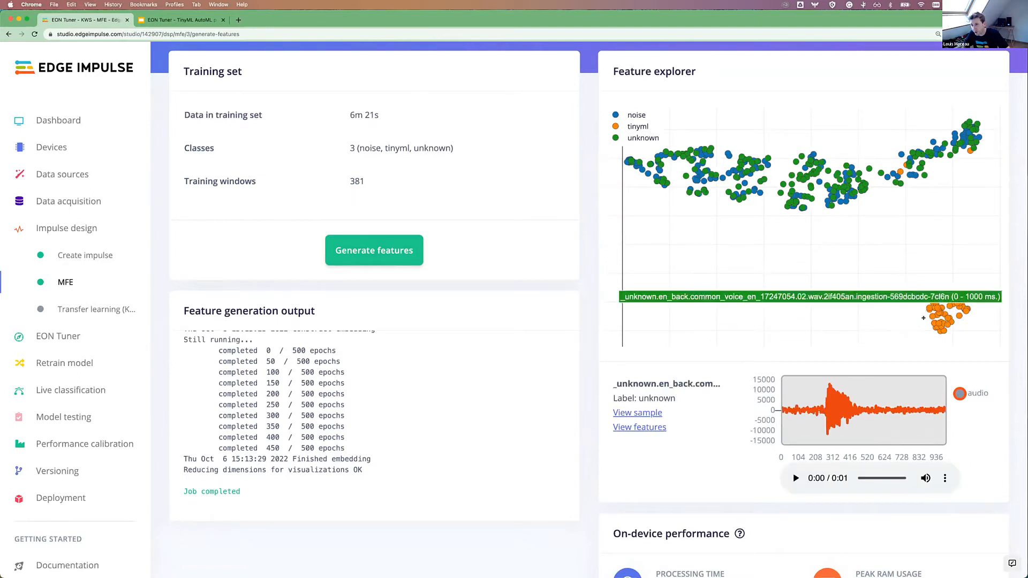
pyautogui.click(795, 478)
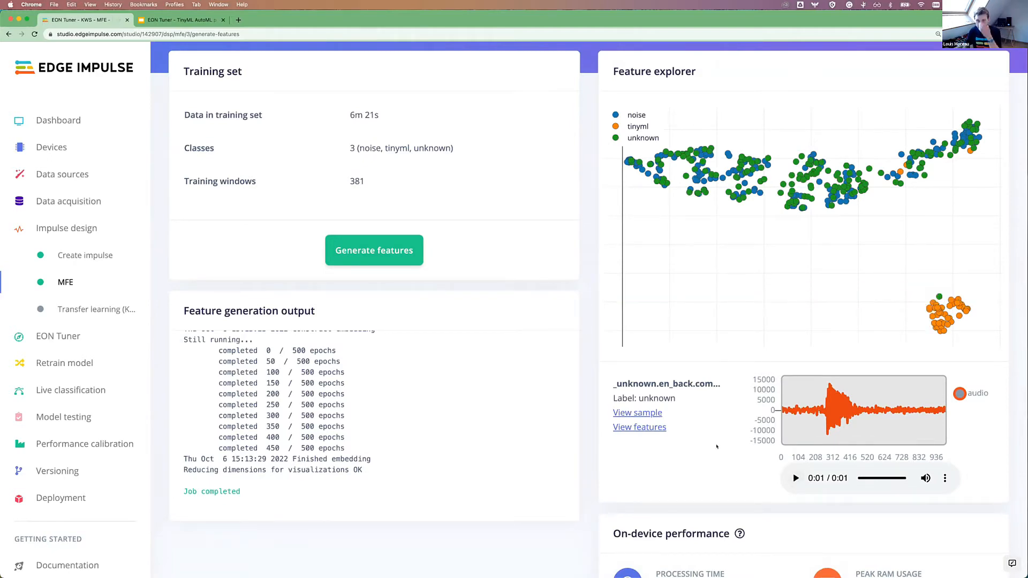
pyautogui.scroll(-3, 833, 390)
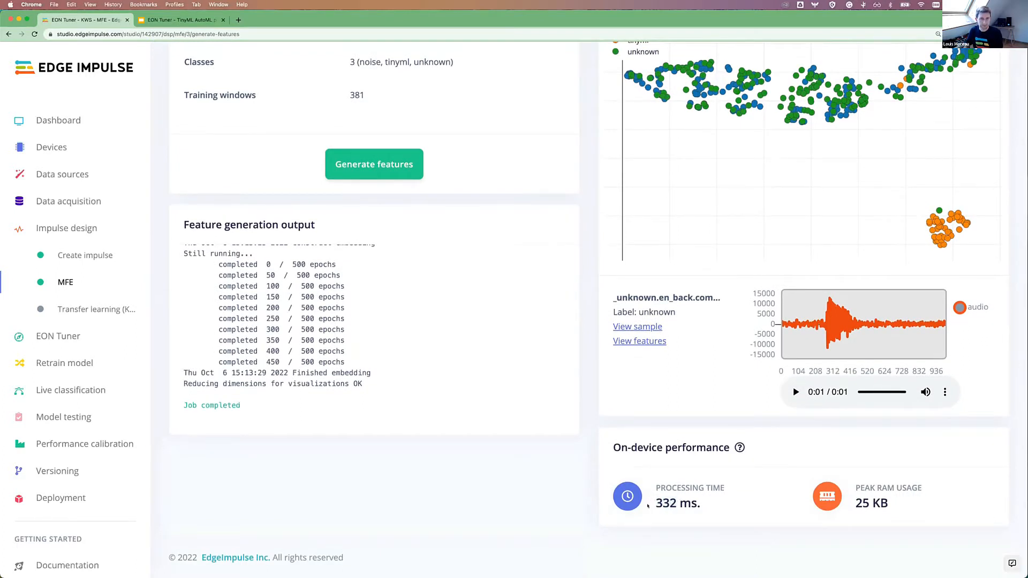
# Step: Open the Transfer learning block and review its training cycles, learning rate and validation set size settings
pyautogui.scroll(3, 590, 350)
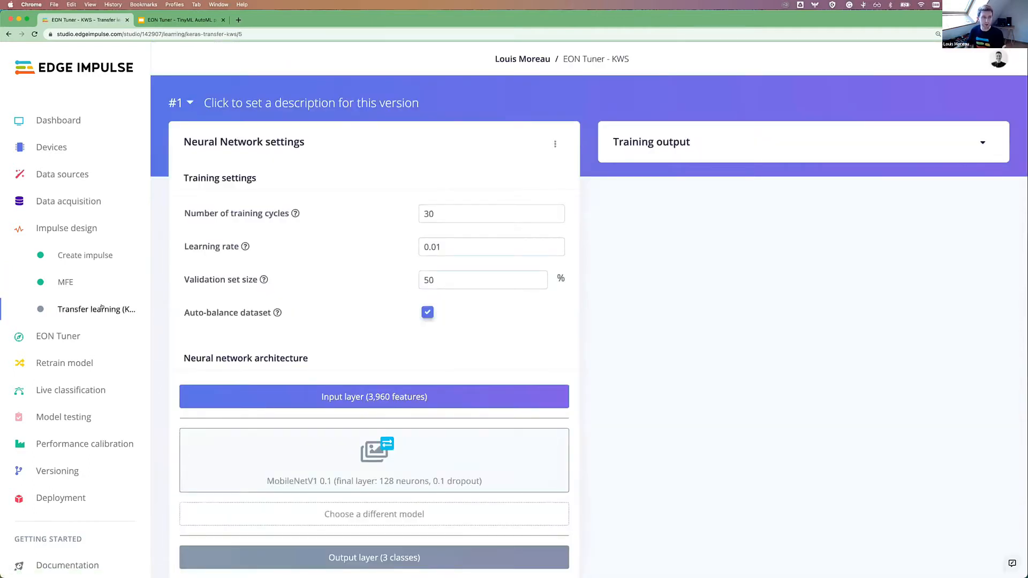
pyautogui.scroll(-1, 423, 257)
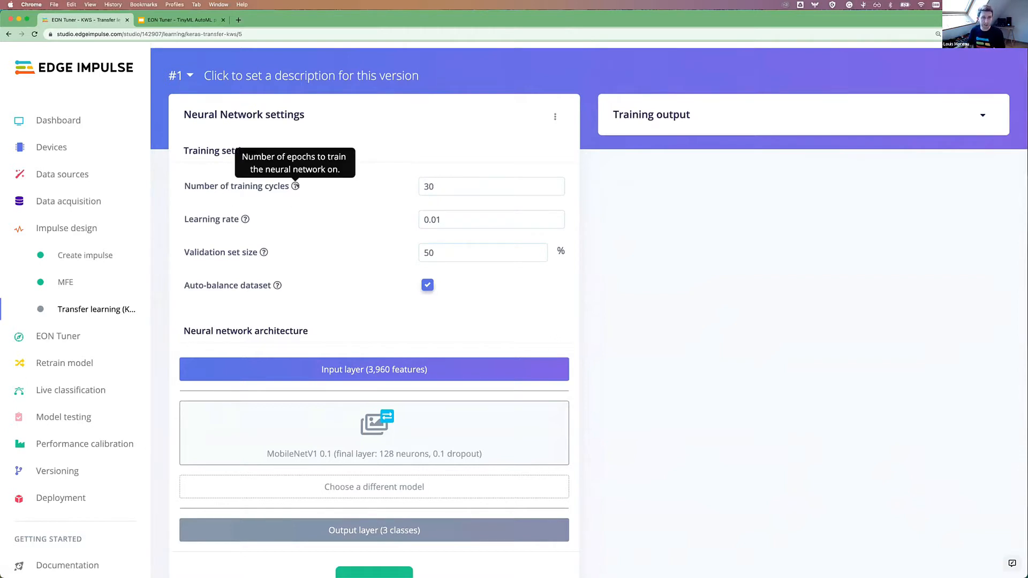
pyautogui.click(448, 220)
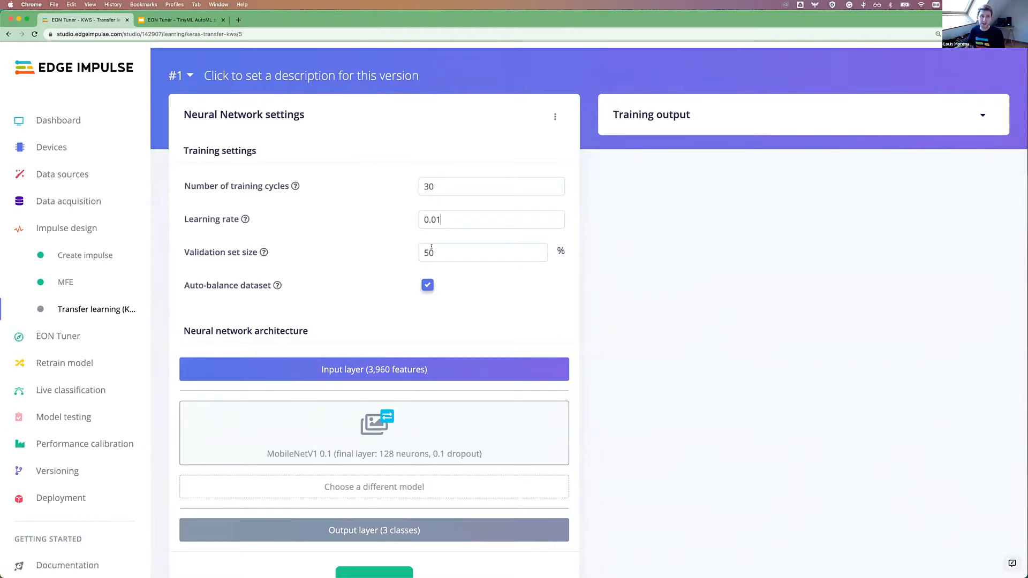
# Step: Examine the available keyword spotting models, especially MobileNetV1 0.1, and close the list without changing the model
pyautogui.scroll(-3, 338, 248)
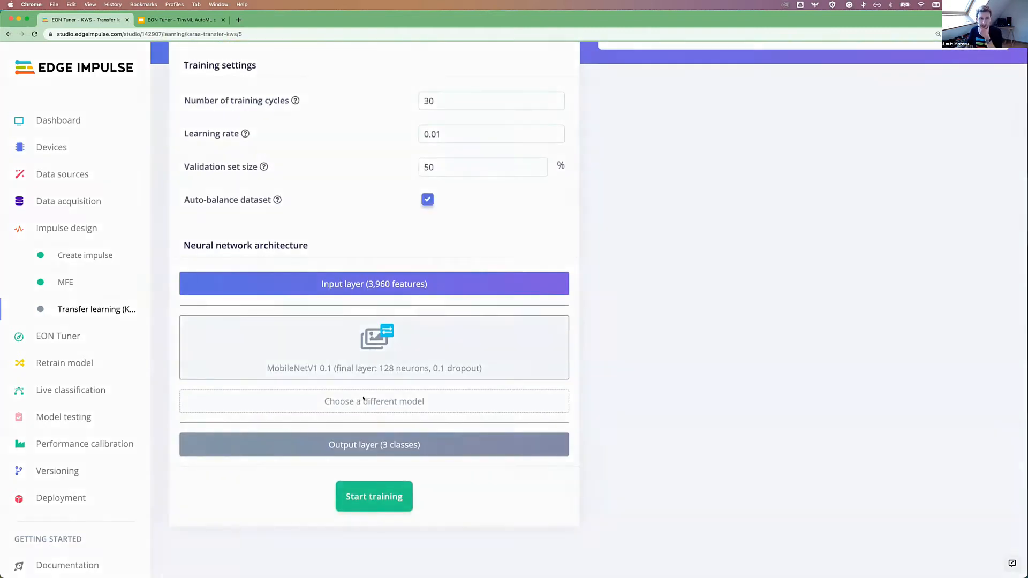
pyautogui.click(361, 400)
pyautogui.moveTo(285, 242); pyautogui.dragTo(427, 245)
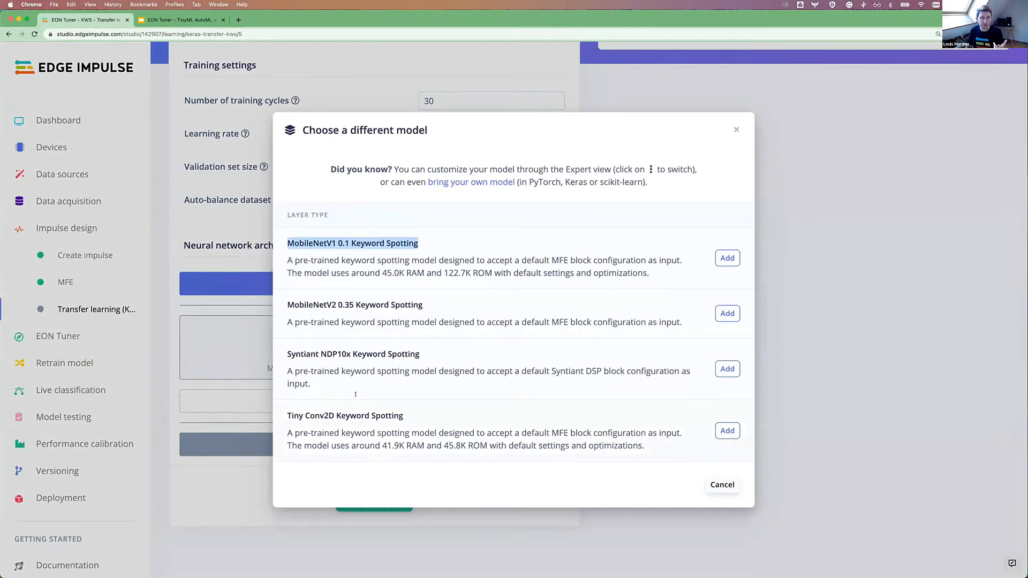
pyautogui.click(719, 483)
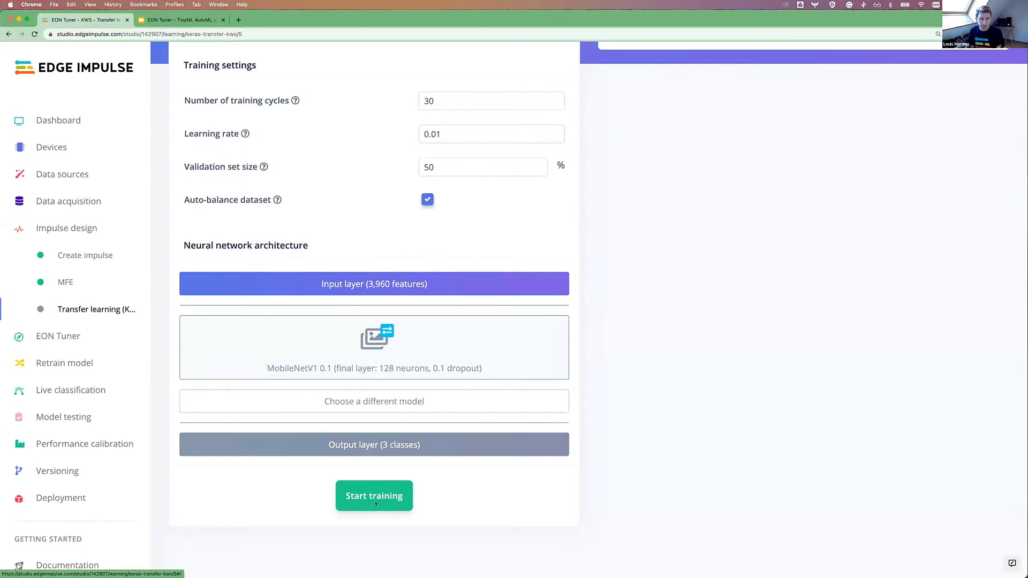
# Step: Train the MobileNetV1 0.1 keyword spotting model with the current settings
pyautogui.click(374, 497)
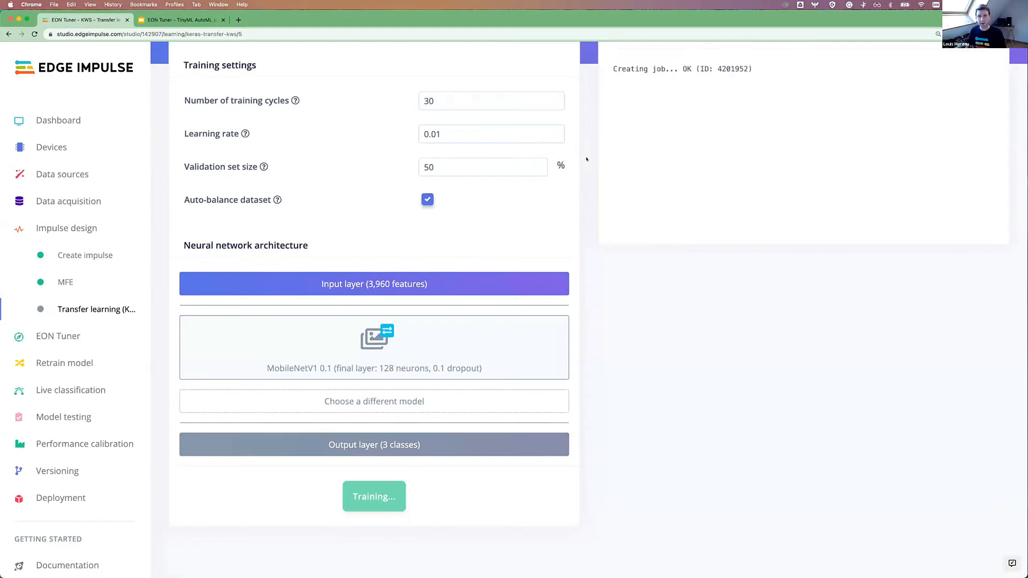
pyautogui.scroll(3, 587, 159)
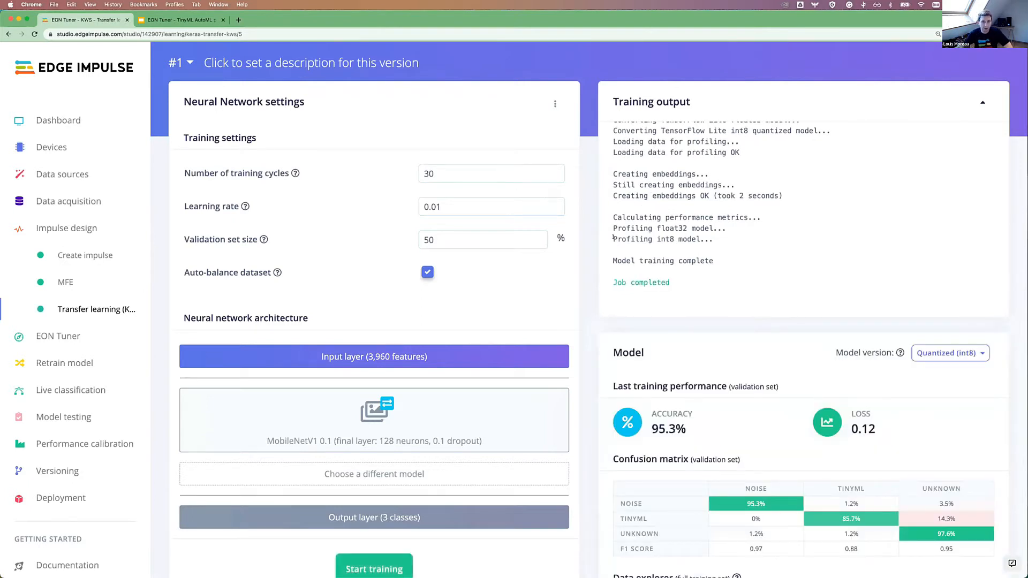
# Step: Examine the trained model's validation accuracy and the confusion matrix for noise, tinyml and unknown
pyautogui.scroll(-3, 594, 321)
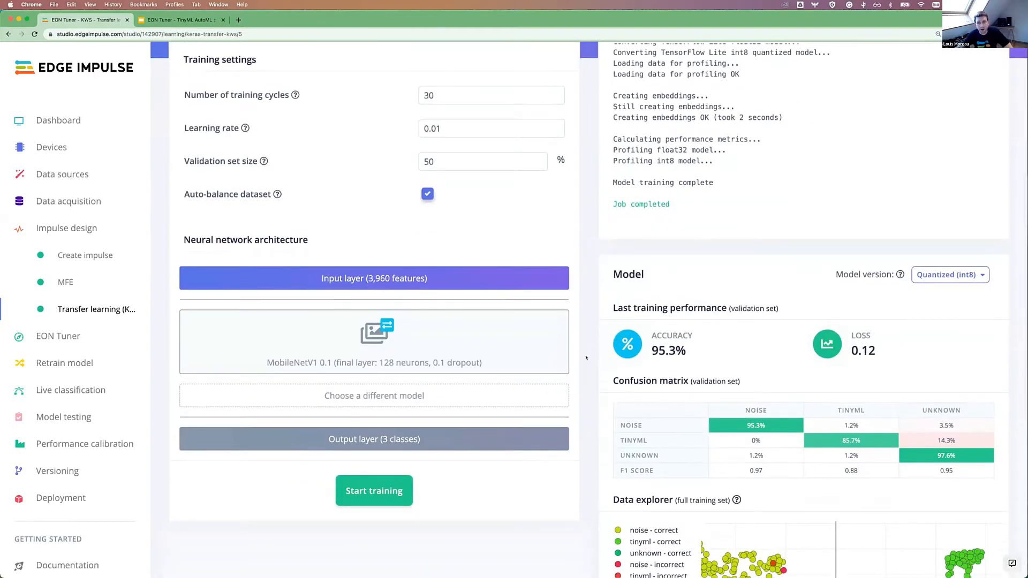
pyautogui.scroll(1, 585, 358)
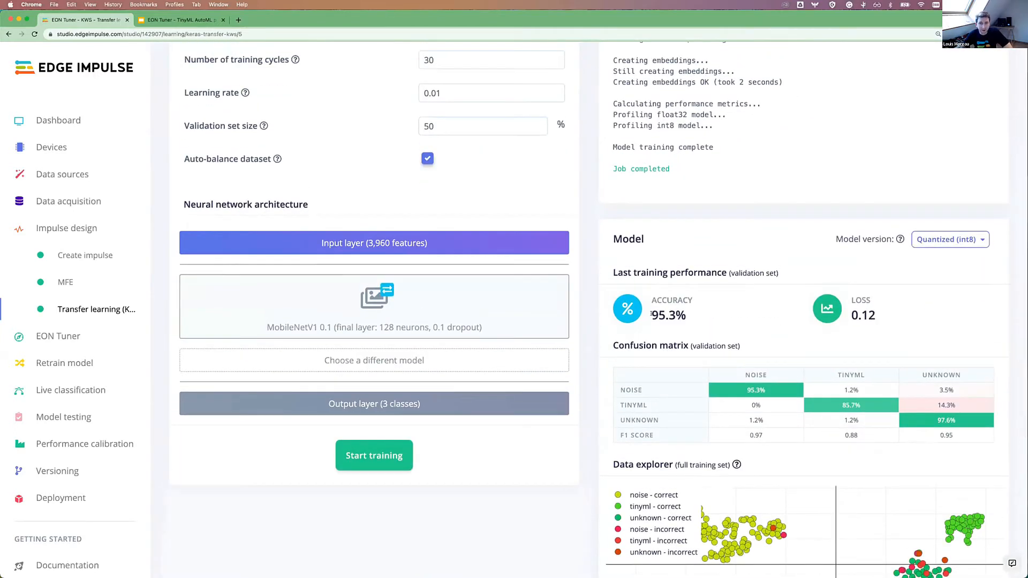
pyautogui.moveTo(651, 314); pyautogui.dragTo(687, 316)
pyautogui.click(686, 316)
pyautogui.scroll(-2, 685, 317)
pyautogui.moveTo(766, 320)
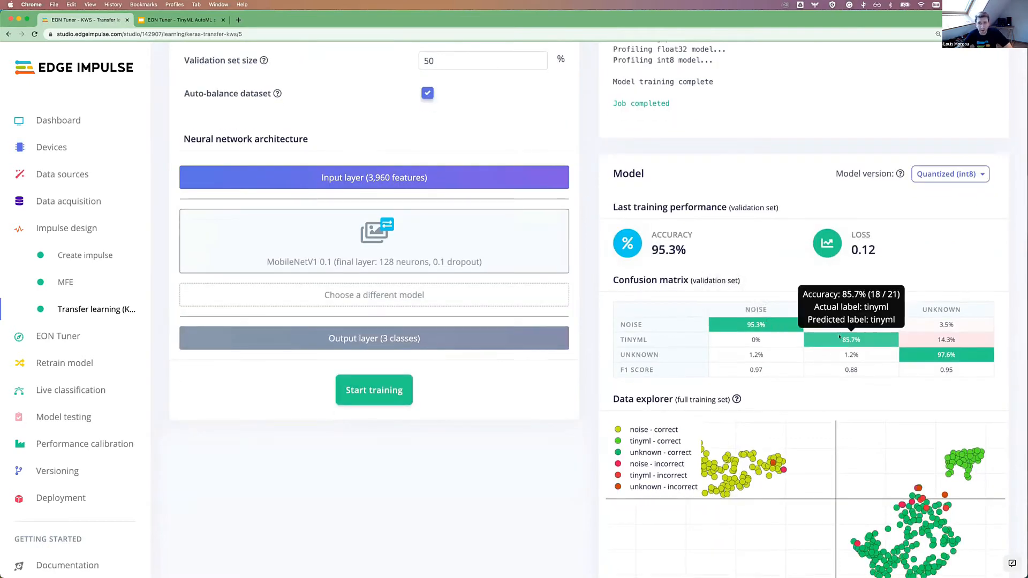
# Step: Examine the tinyml cell of the confusion matrix, the data explorer, and the model's on-device inferencing time and peak RAM usage
pyautogui.scroll(-1, 857, 288)
pyautogui.scroll(-1, 857, 288)
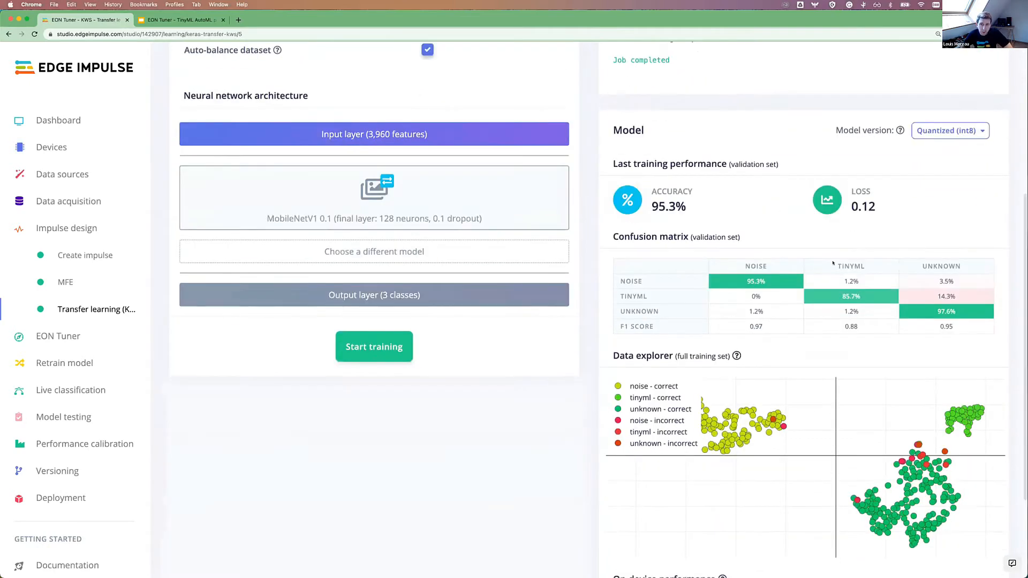
pyautogui.moveTo(844, 298)
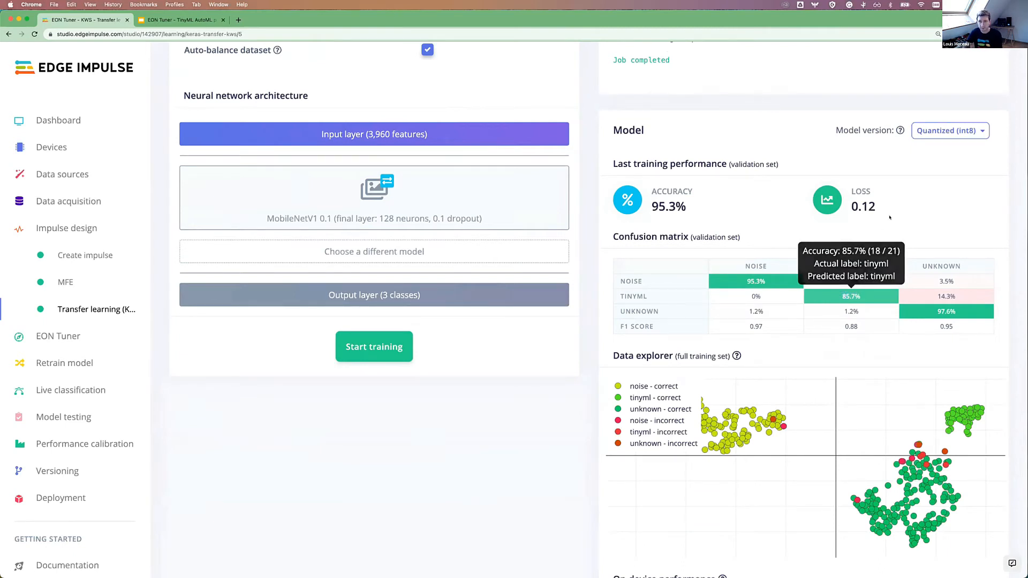
pyautogui.scroll(-3, 749, 347)
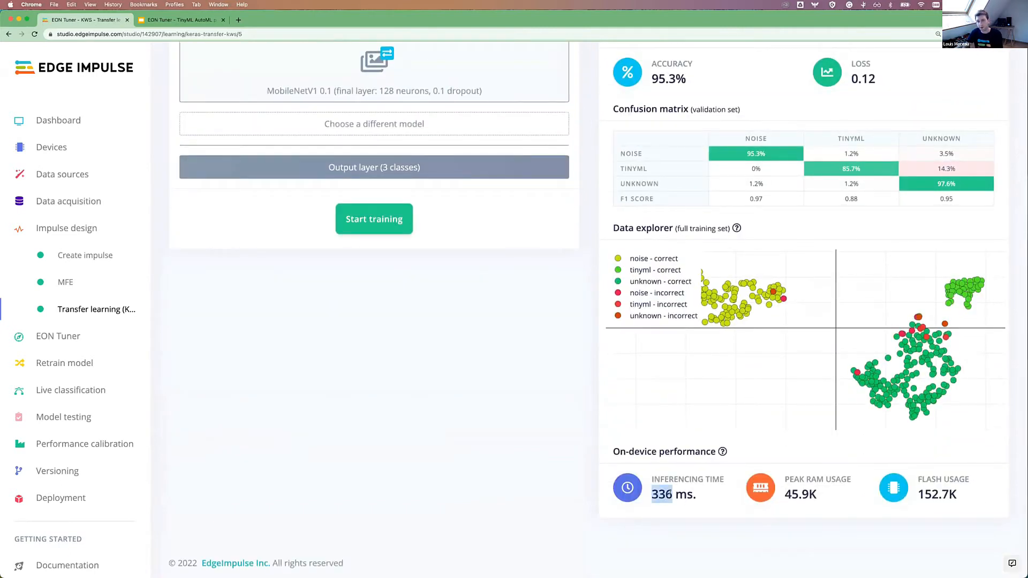
pyautogui.moveTo(651, 493); pyautogui.dragTo(672, 495)
pyautogui.click(672, 494)
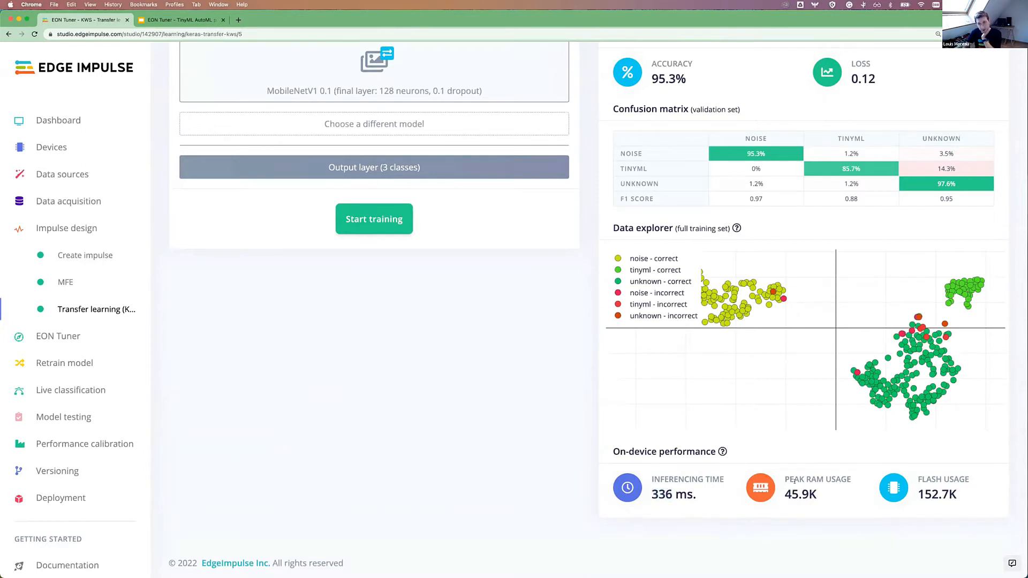
pyautogui.moveTo(785, 494); pyautogui.dragTo(799, 493)
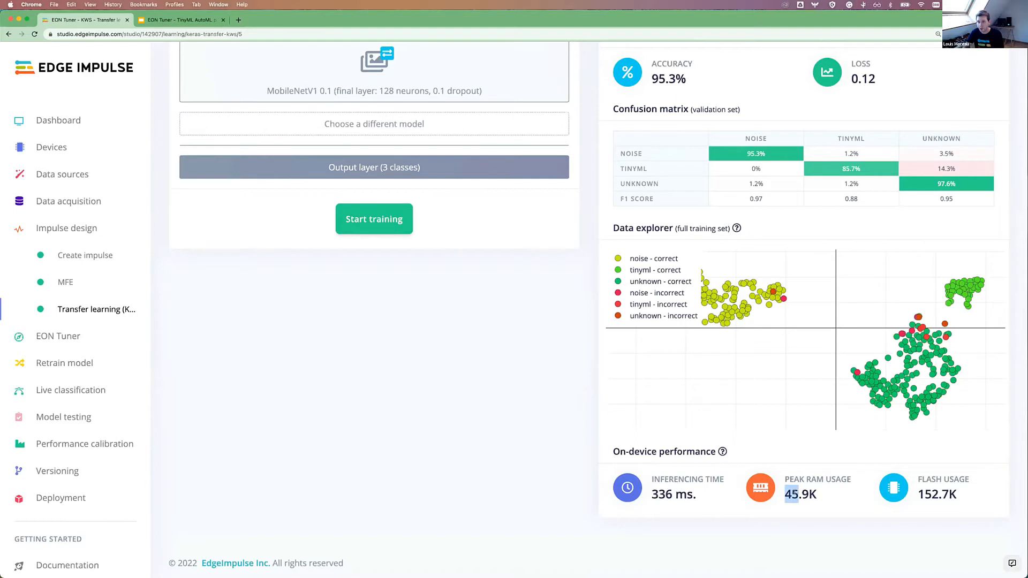
pyautogui.click(793, 493)
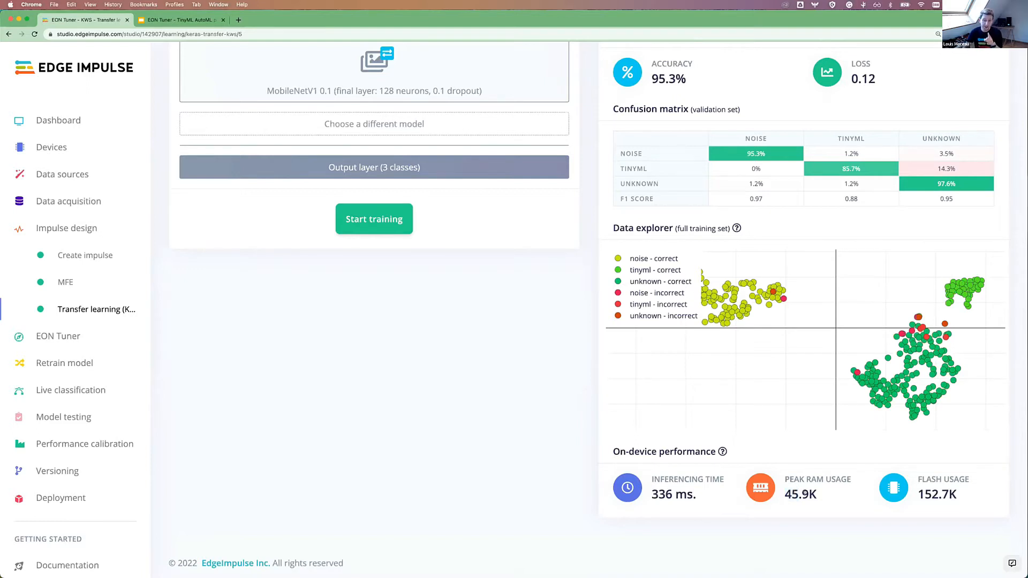
# Step: Open the MFE block's parameters and check its on-device processing time
pyautogui.click(65, 282)
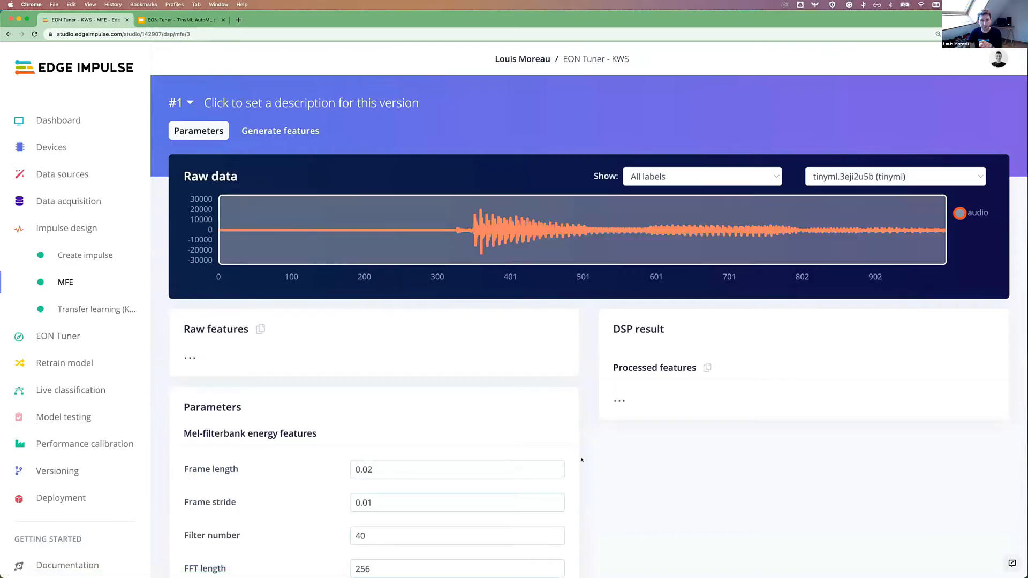
pyautogui.scroll(-5, 581, 459)
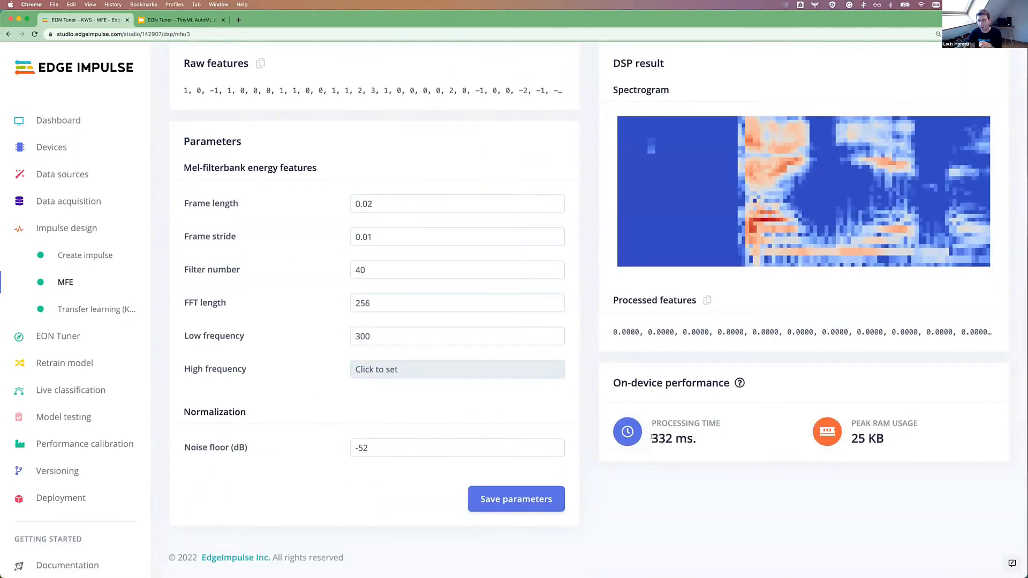
pyautogui.moveTo(652, 437); pyautogui.dragTo(693, 439)
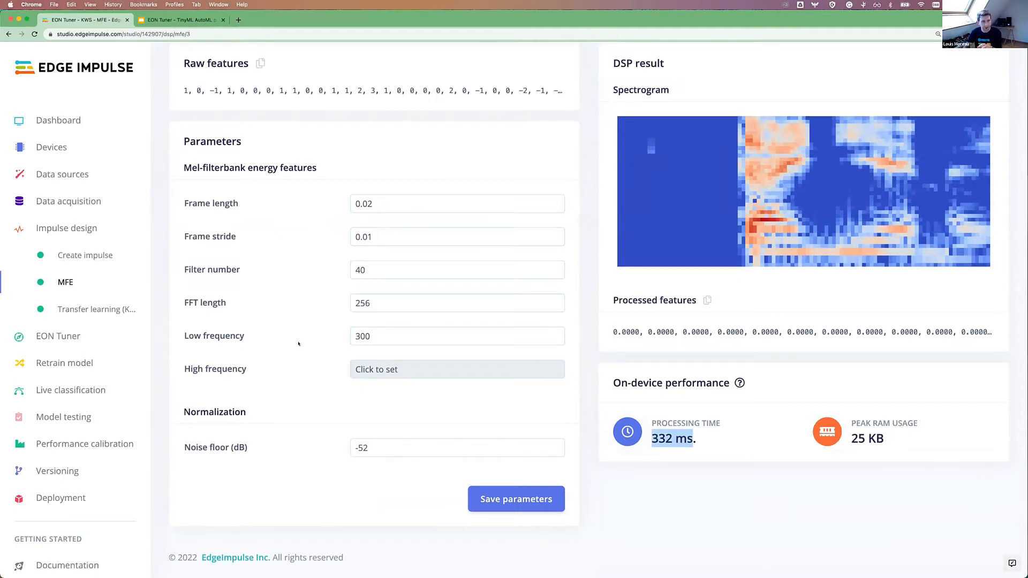
# Step: Return to the Transfer learning block and check the model's on-device peak RAM usage
pyautogui.click(91, 310)
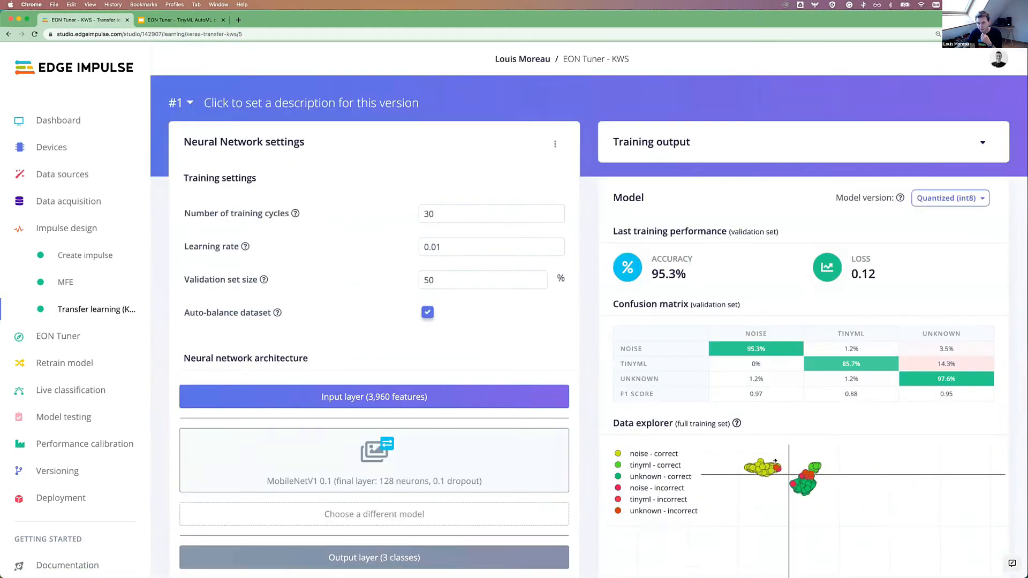
pyautogui.scroll(-5, 595, 532)
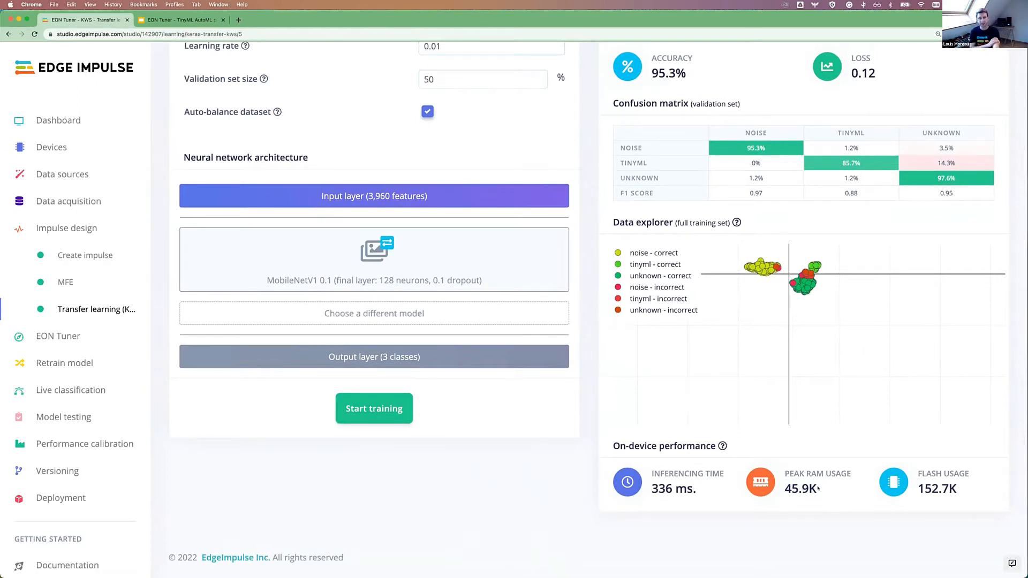
pyautogui.moveTo(818, 488); pyautogui.dragTo(782, 486)
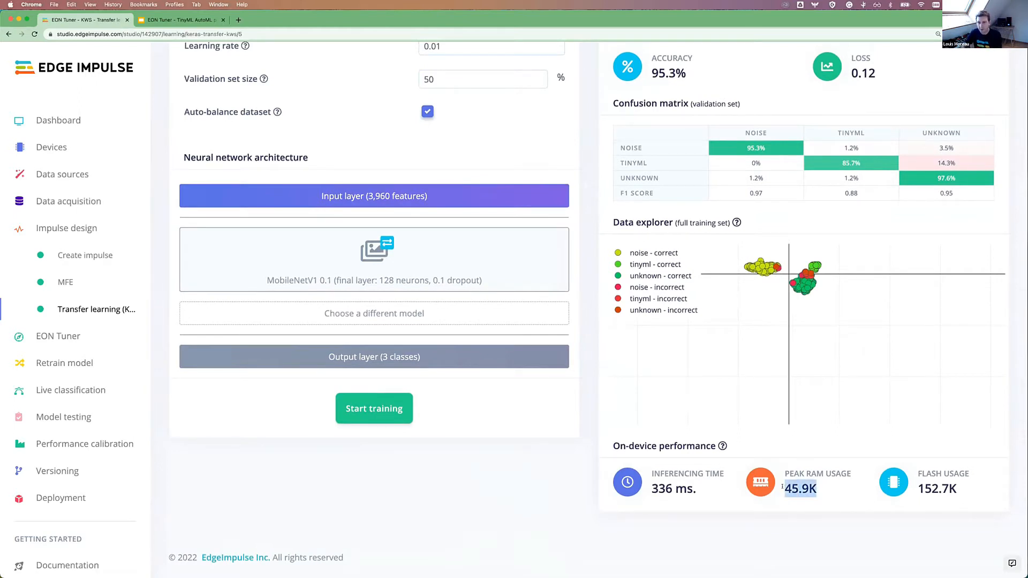
pyautogui.click(782, 486)
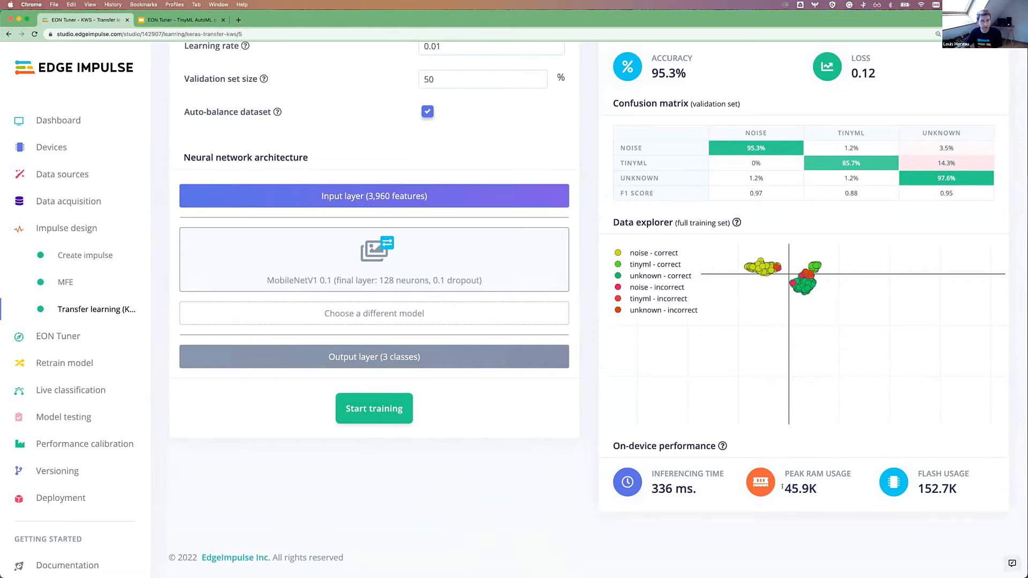
pyautogui.scroll(3, 580, 243)
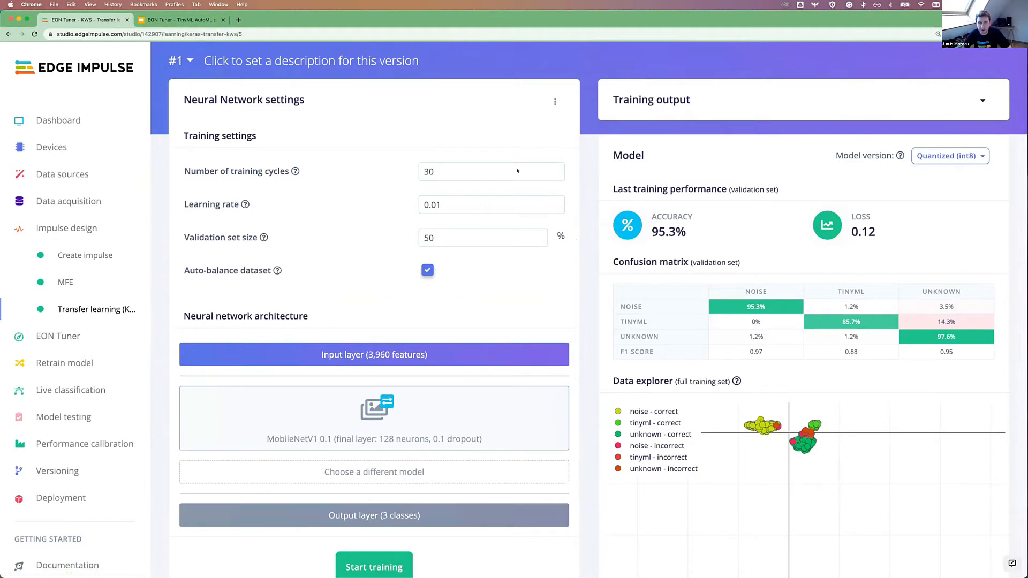
# Step: Open the MFE block's generated features and examine the noise, tinyml and unknown clusters in the feature explorer
pyautogui.click(66, 282)
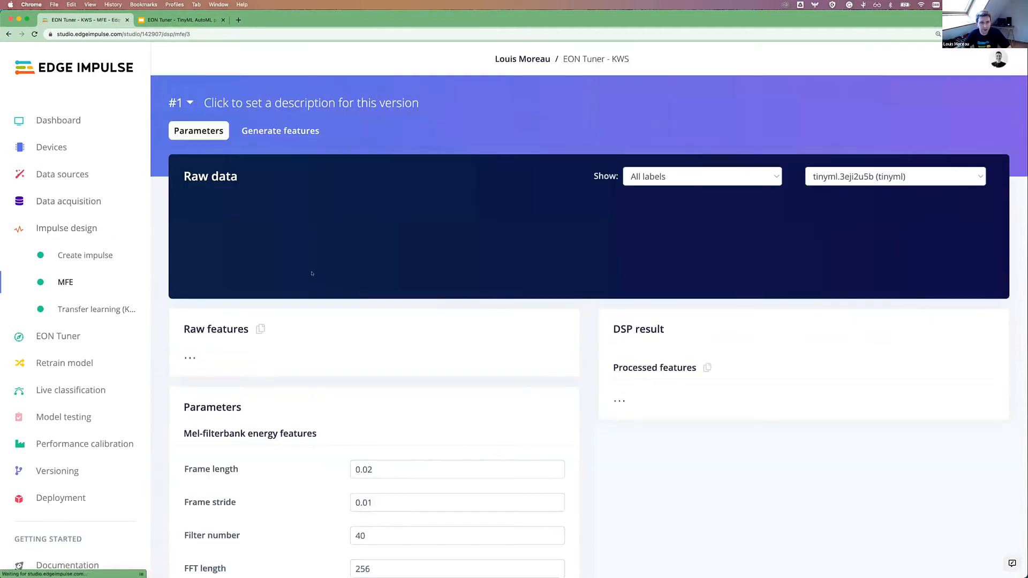
pyautogui.click(280, 130)
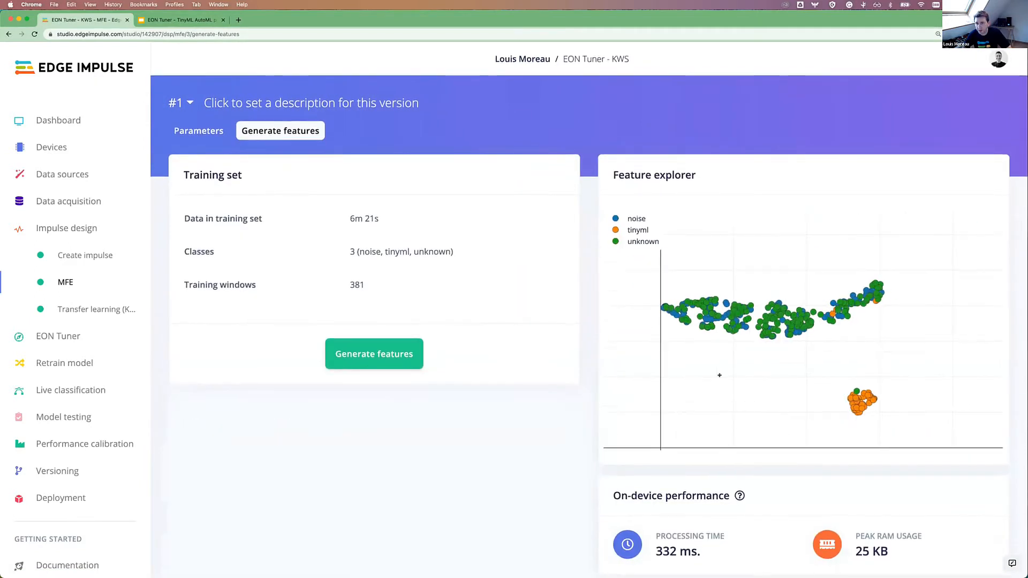
pyautogui.scroll(5, 719, 375)
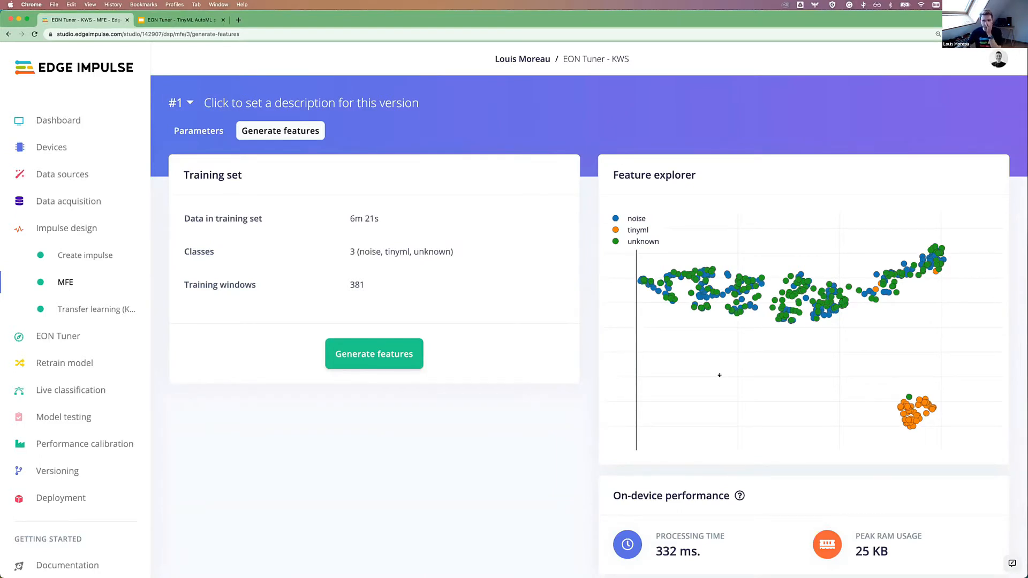
pyautogui.moveTo(775, 315)
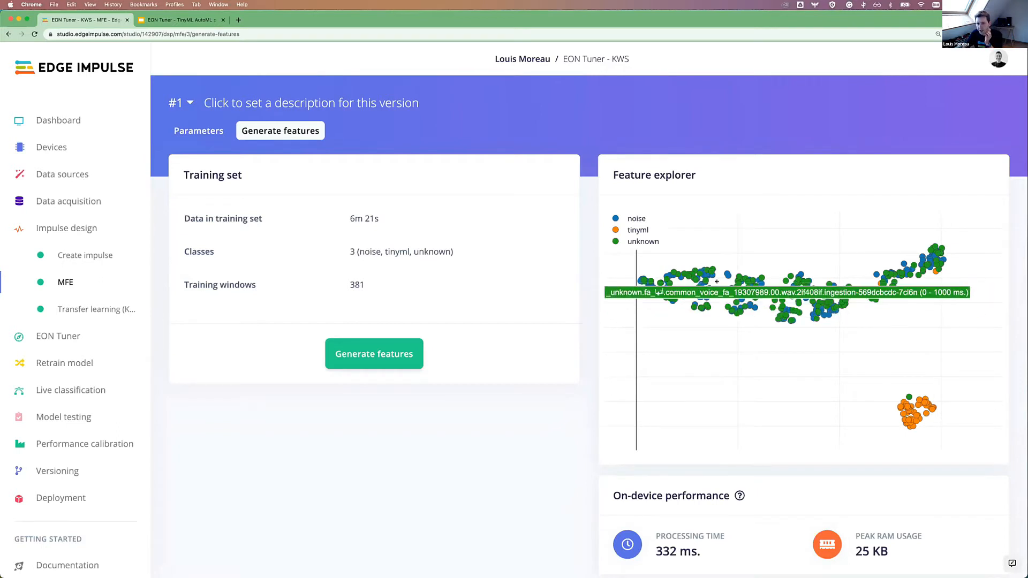
pyautogui.moveTo(706, 285)
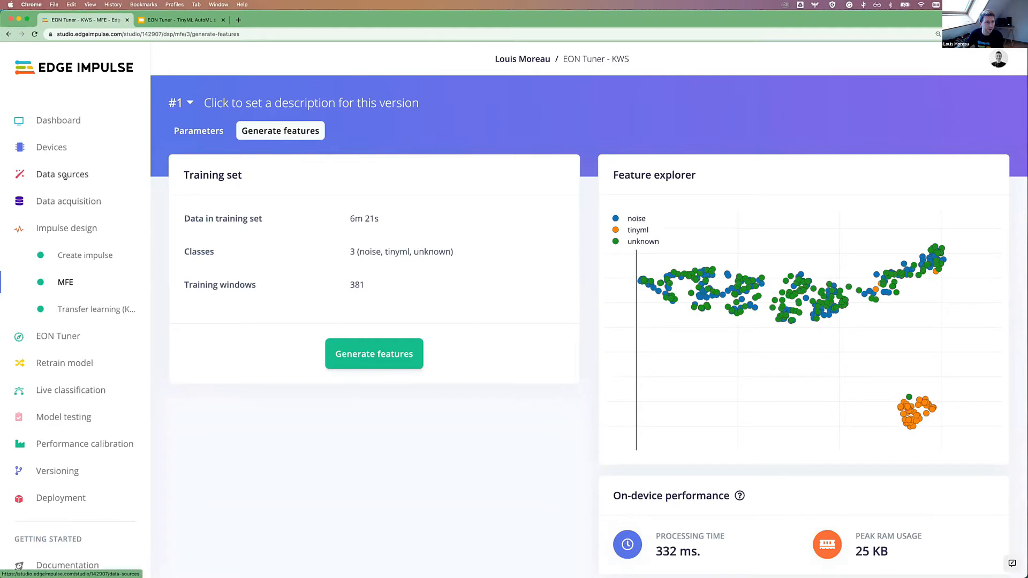
# Step: Review the dimensionality reduction techniques in the Data acquisition data explorer and return to the MFE feature explorer
pyautogui.click(67, 201)
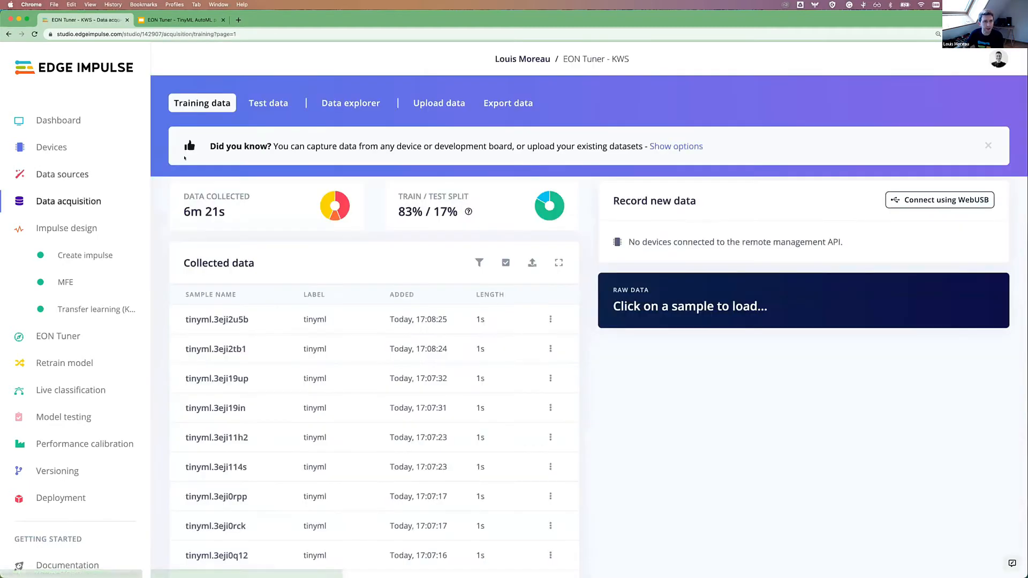
pyautogui.click(351, 103)
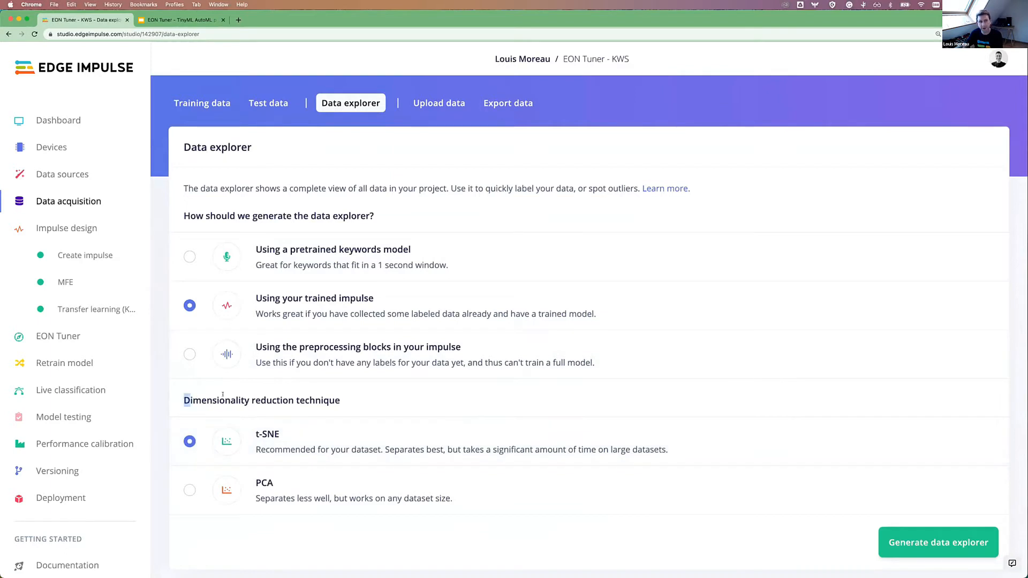
pyautogui.moveTo(182, 400); pyautogui.dragTo(342, 398)
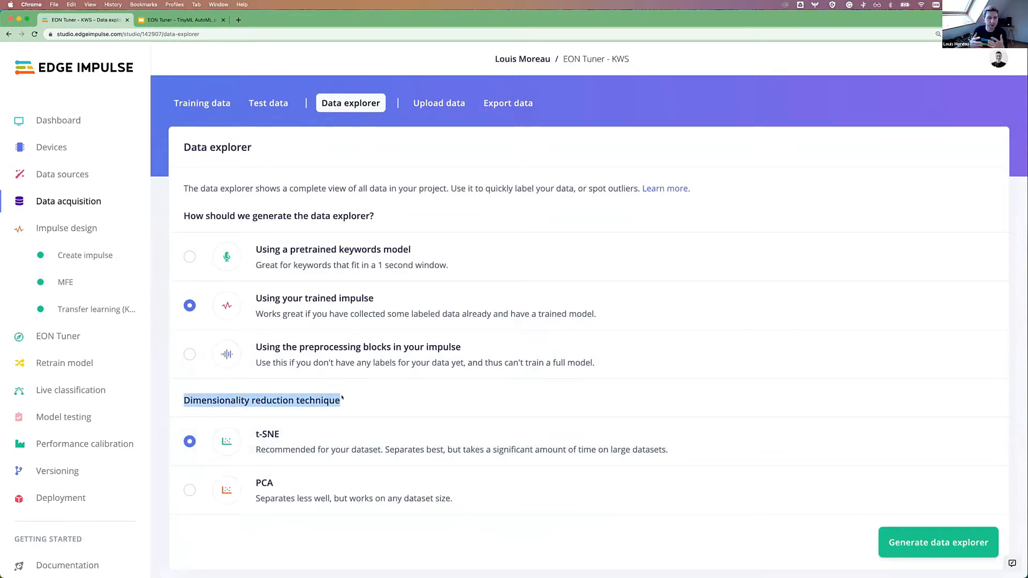
pyautogui.click(63, 283)
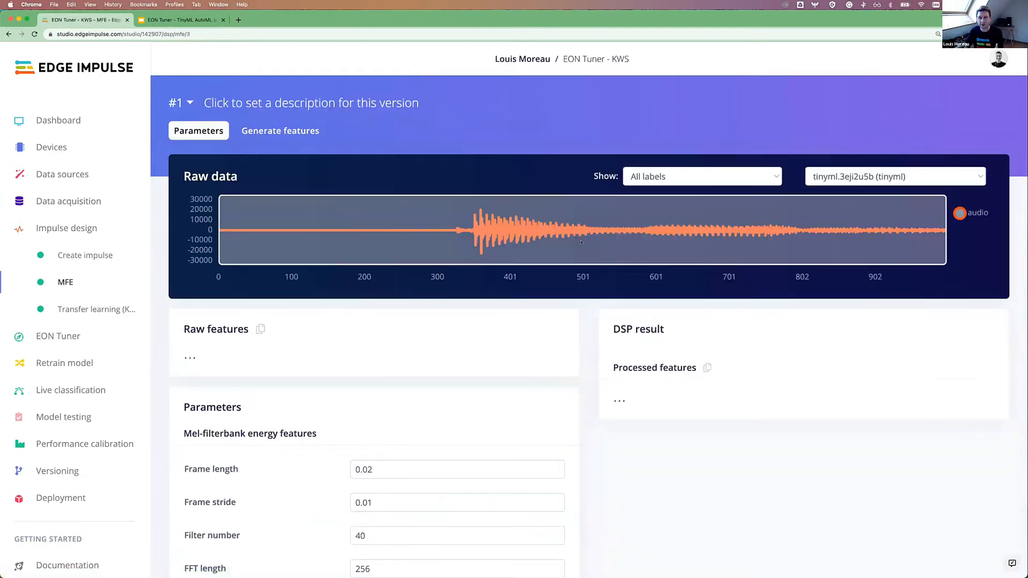
pyautogui.click(294, 131)
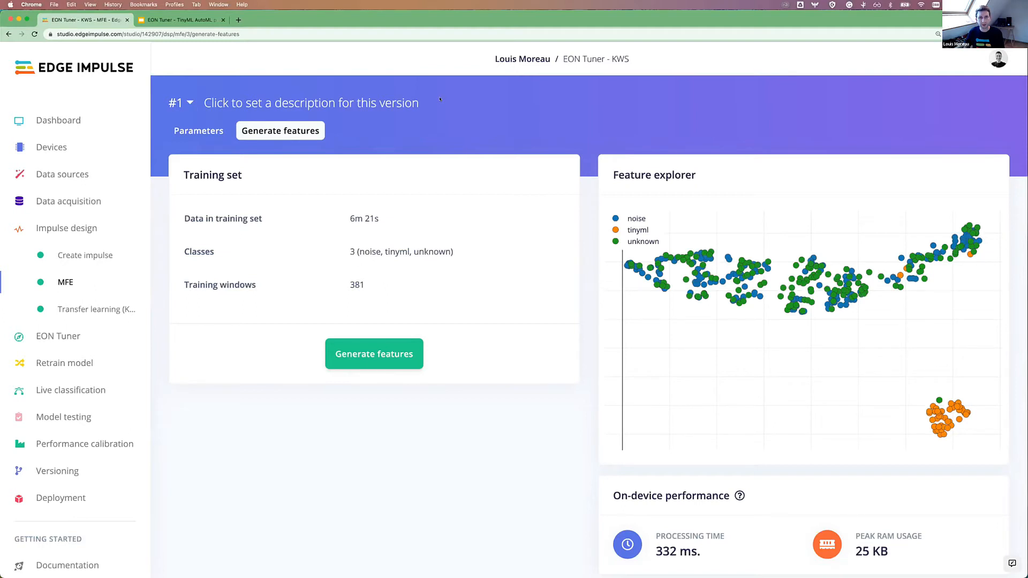
# Step: Switch to the EON Tuner presentation in Google Slides and present from the Demo slide through the impulse and processing block slides
pyautogui.click(181, 20)
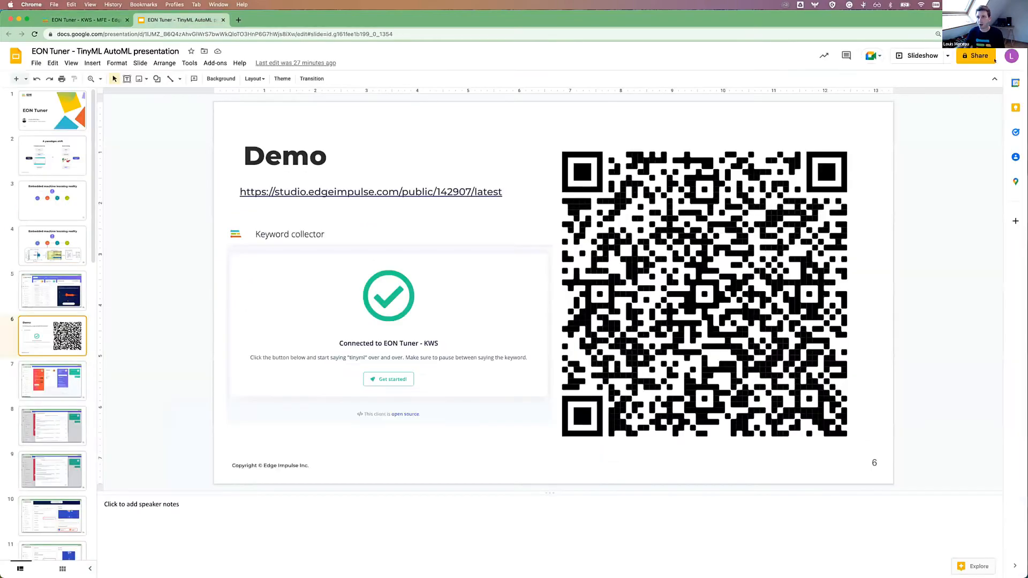
pyautogui.click(926, 54)
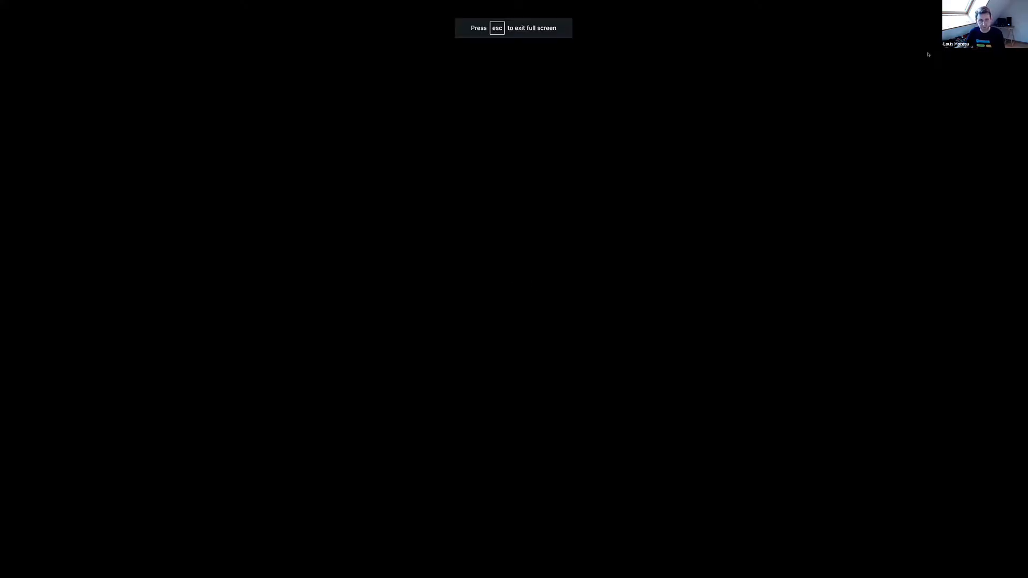
pyautogui.press('Right')
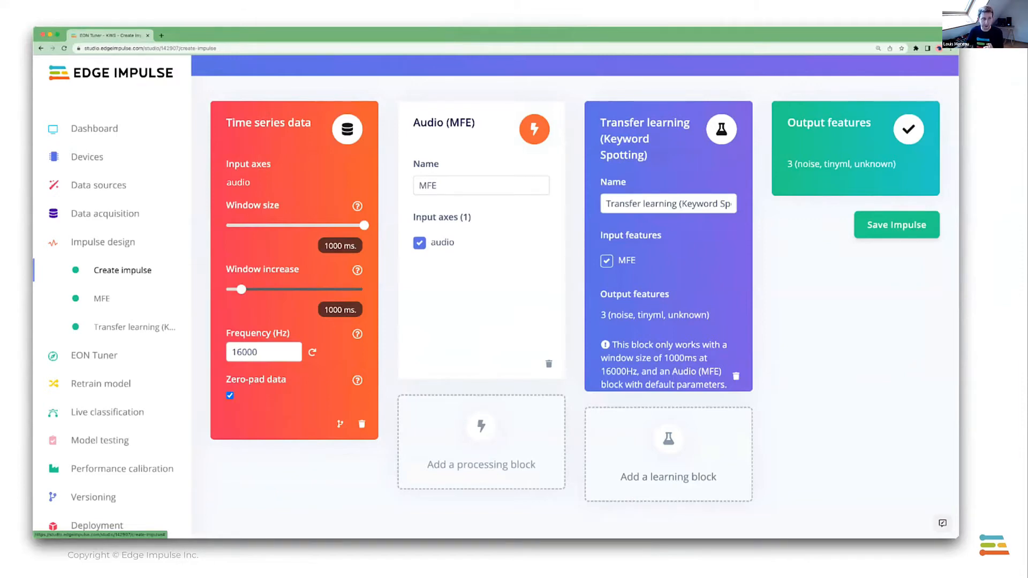
pyautogui.click(481, 444)
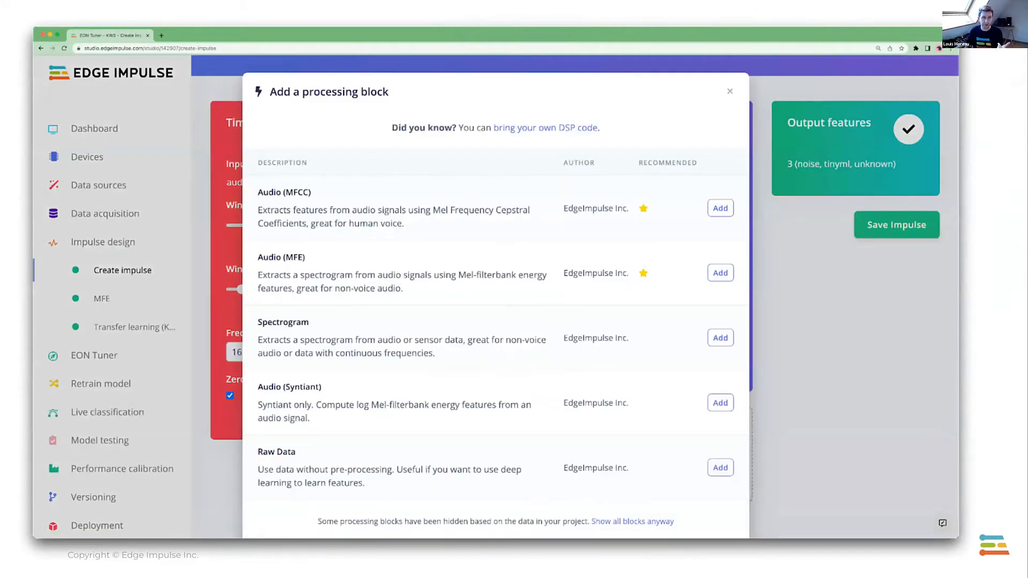
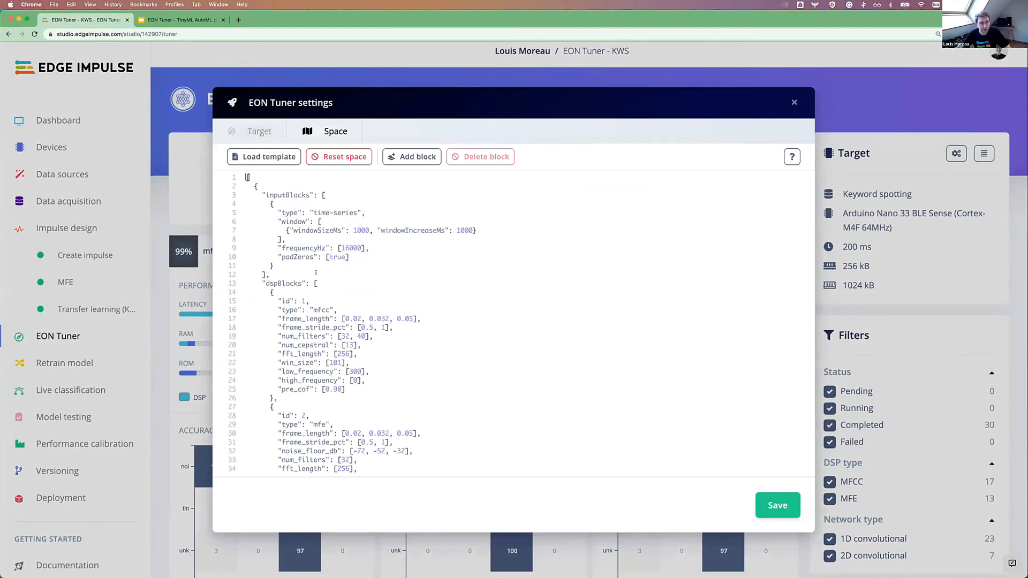
# Step: Look through the EON Tuner search space configuration and load a template into it
pyautogui.scroll(-10, 316, 273)
pyautogui.scroll(10, 316, 273)
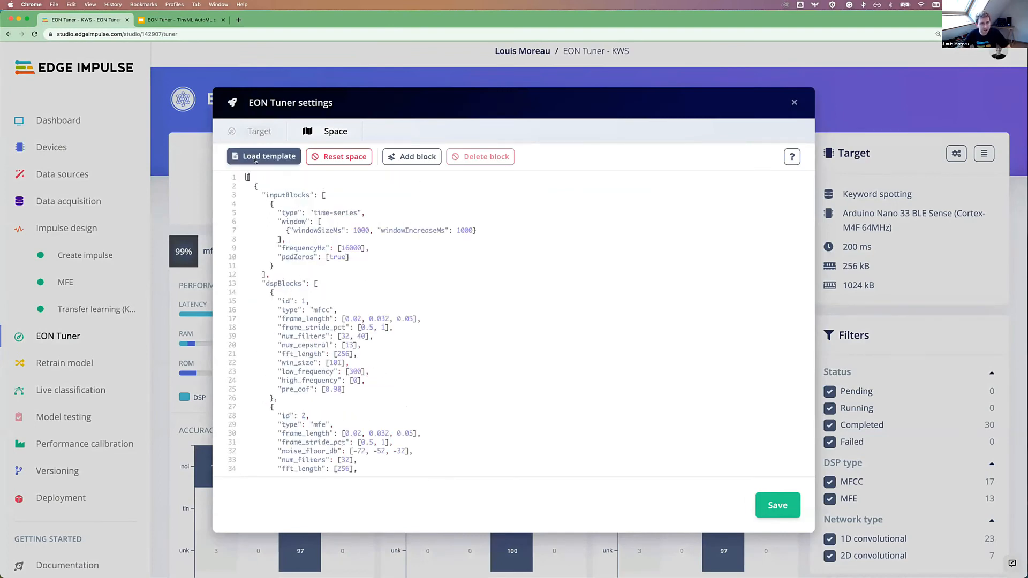
pyautogui.click(265, 156)
pyautogui.click(263, 196)
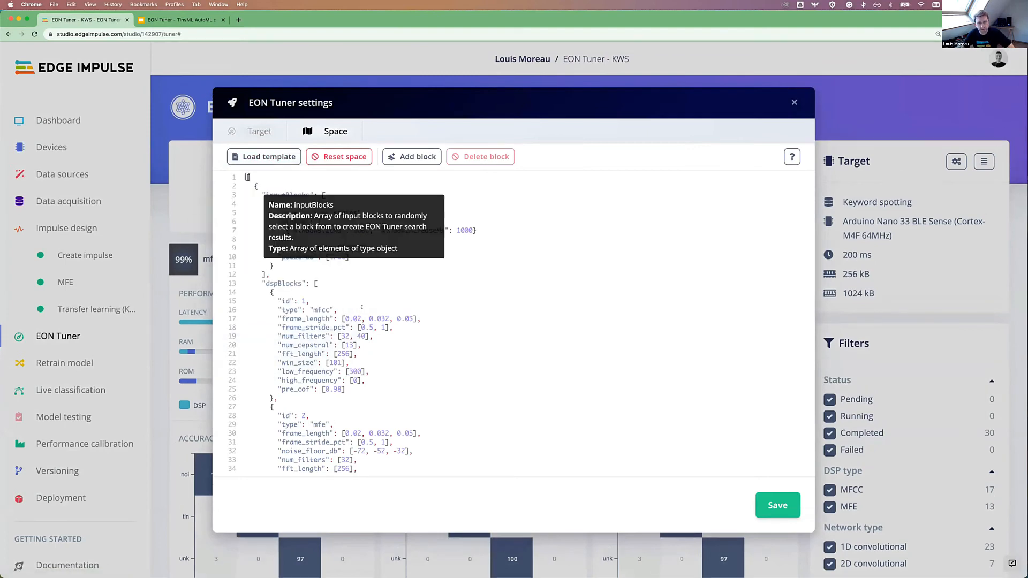
# Step: Enlarge the page and examine the input block's time-series type, window size and window increase in the search space
pyautogui.press('super+equal')
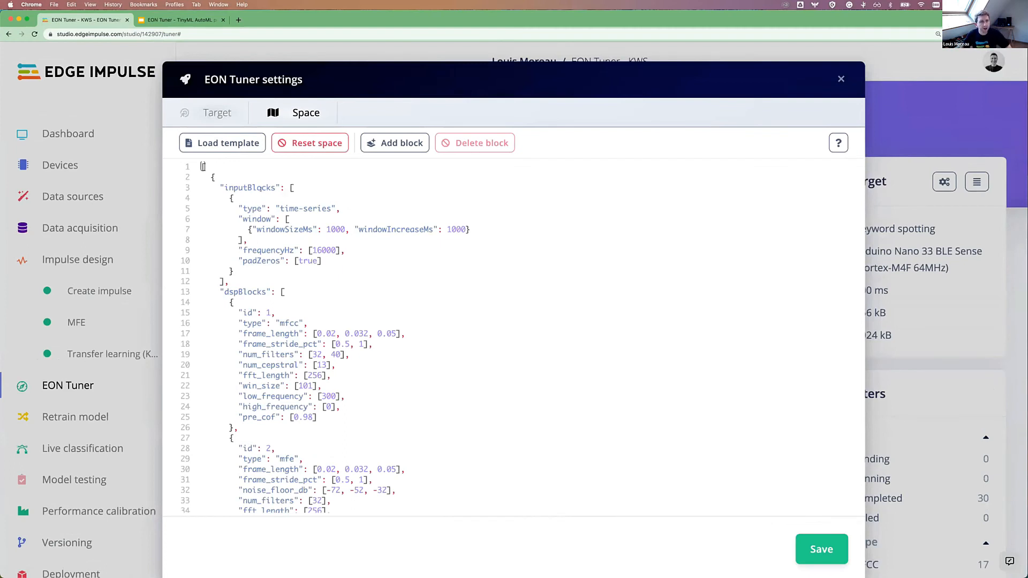
pyautogui.click(304, 184)
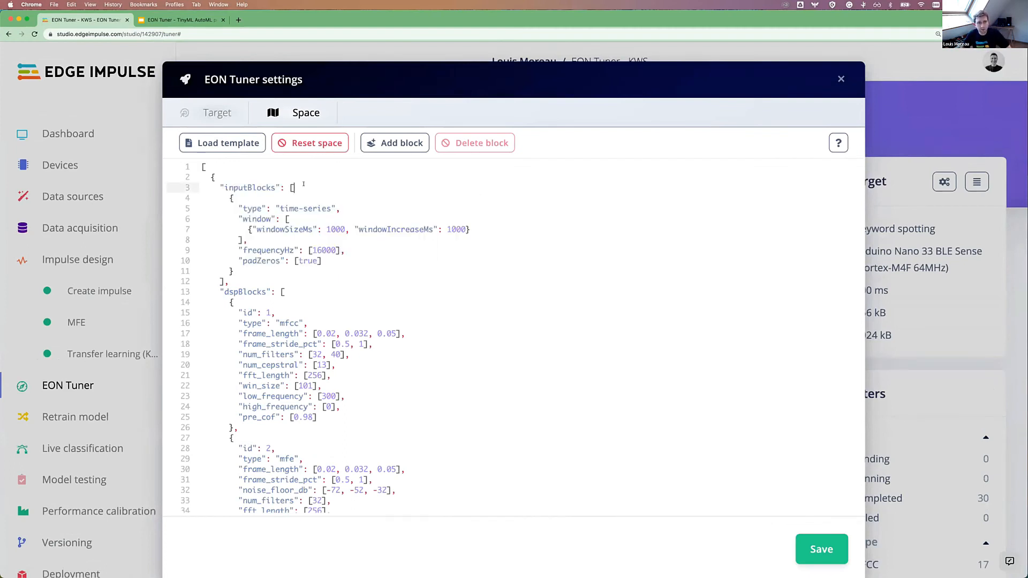
pyautogui.click(279, 207)
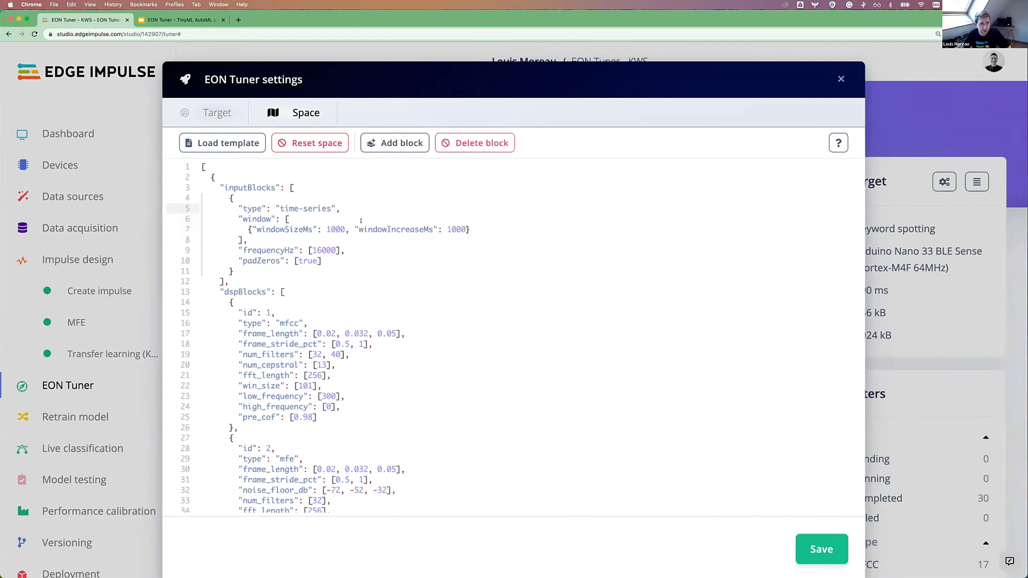
pyautogui.click(324, 229)
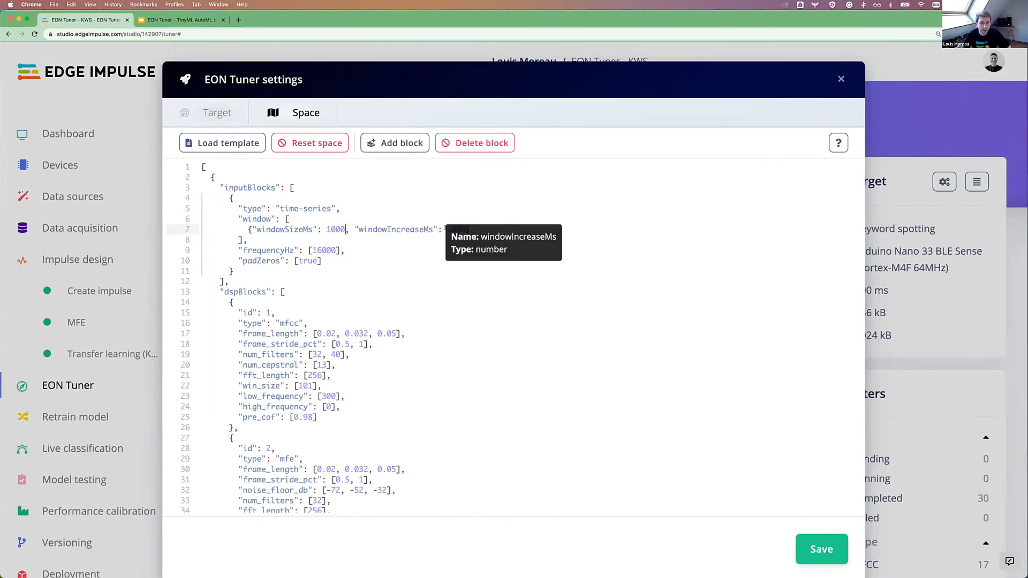
# Step: Delete the first input block from the search space and add a Time-series input block in its place
pyautogui.click(471, 229)
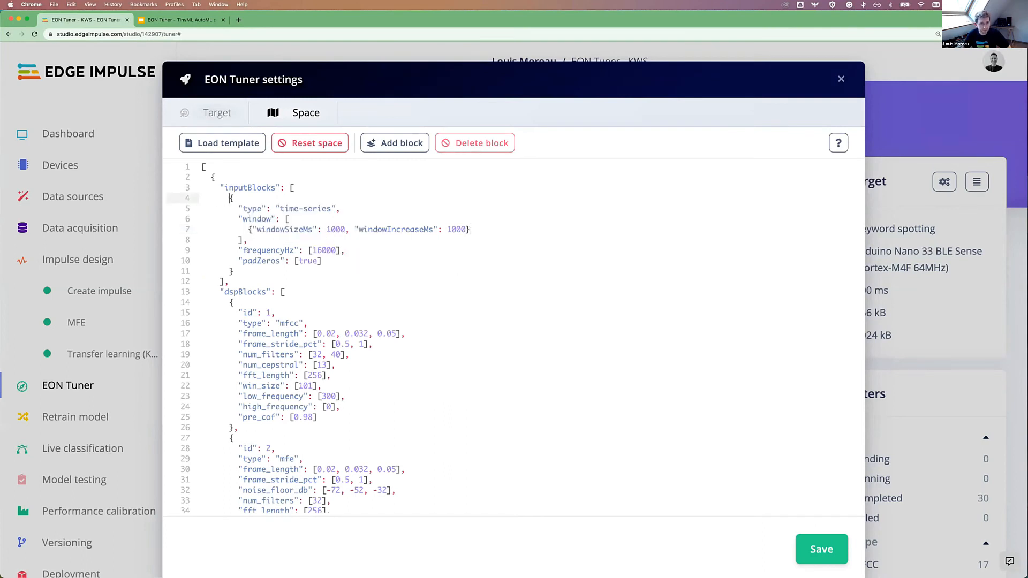
pyautogui.moveTo(228, 197); pyautogui.dragTo(252, 266)
pyautogui.press('BackSpace')
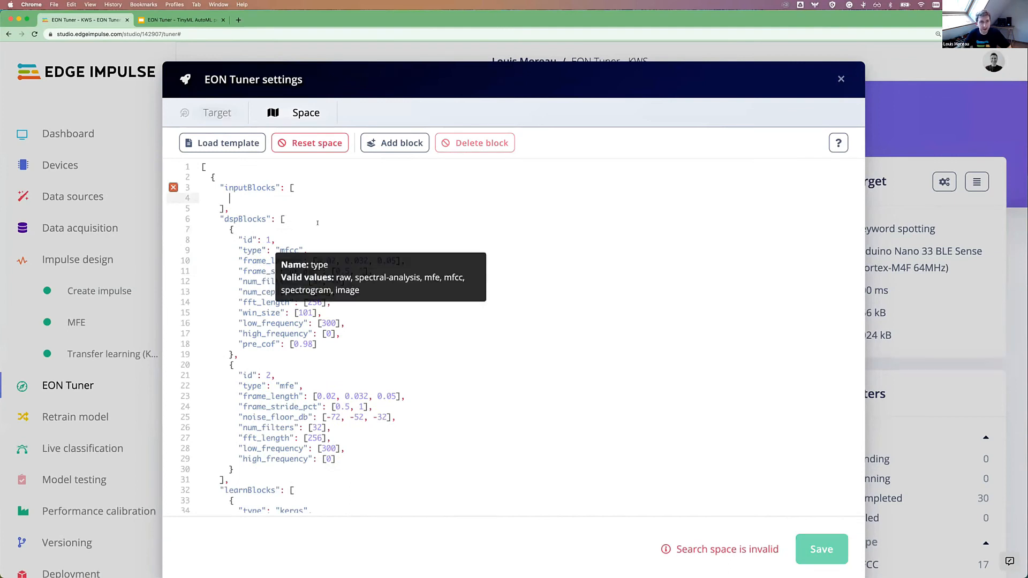
pyautogui.click(397, 148)
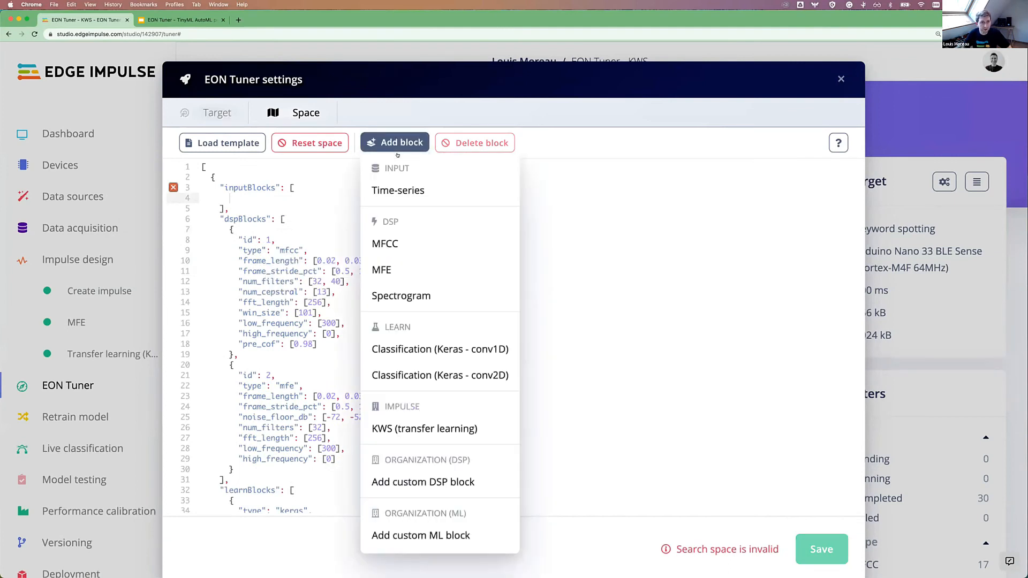
pyautogui.click(396, 191)
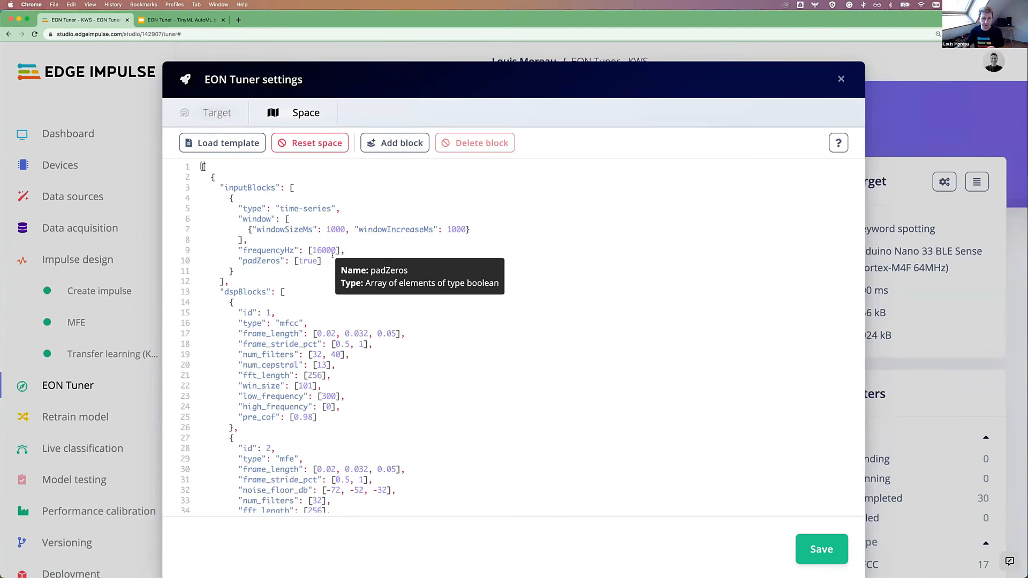
# Step: Examine the MFCC and MFE processing blocks and their parameter options in the first dspBlocks section
pyautogui.scroll(-5, 297, 312)
pyautogui.scroll(3, 240, 178)
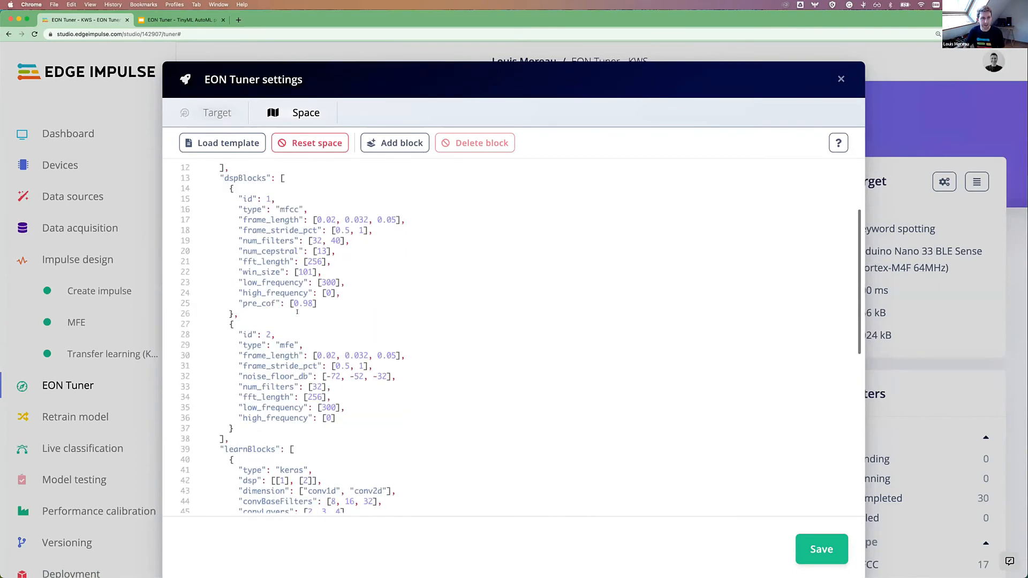
pyautogui.click(226, 186)
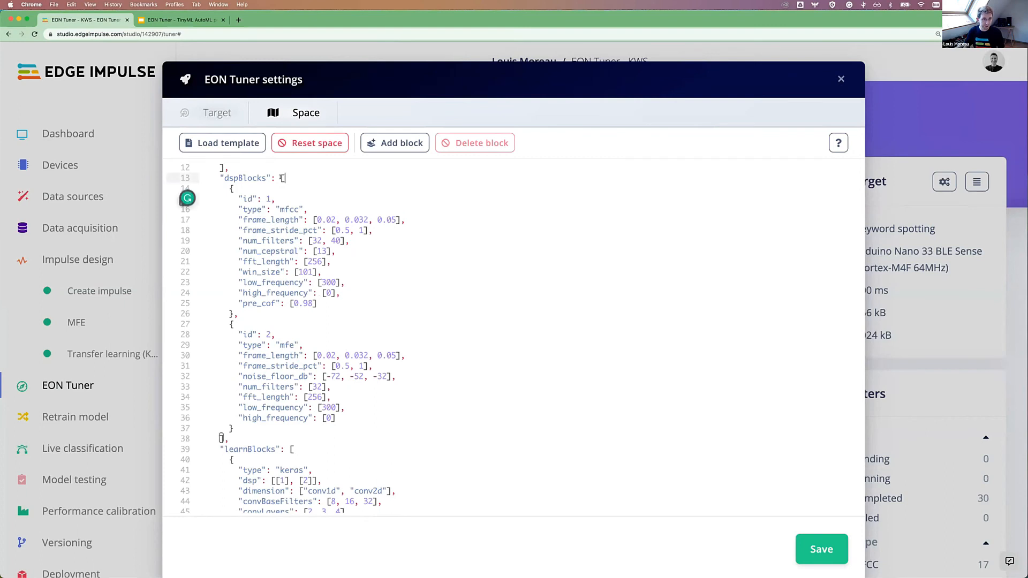
pyautogui.moveTo(203, 185); pyautogui.dragTo(238, 314)
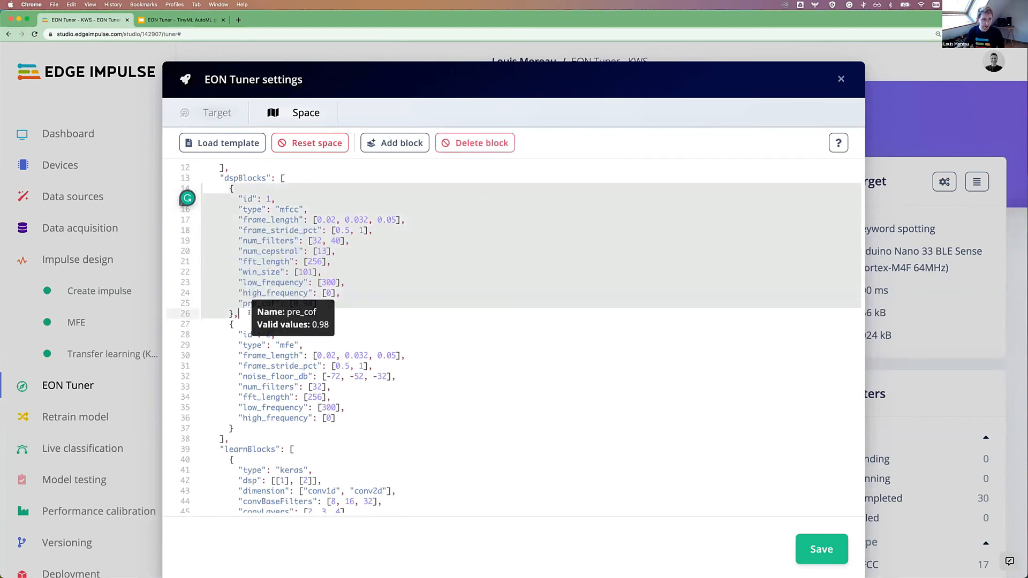
pyautogui.click(268, 210)
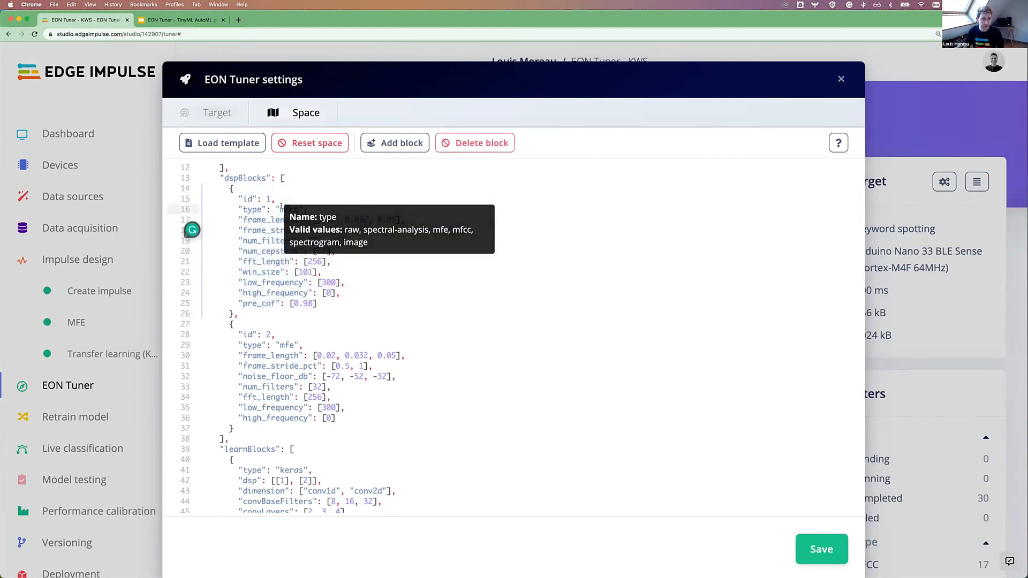
pyautogui.click(279, 345)
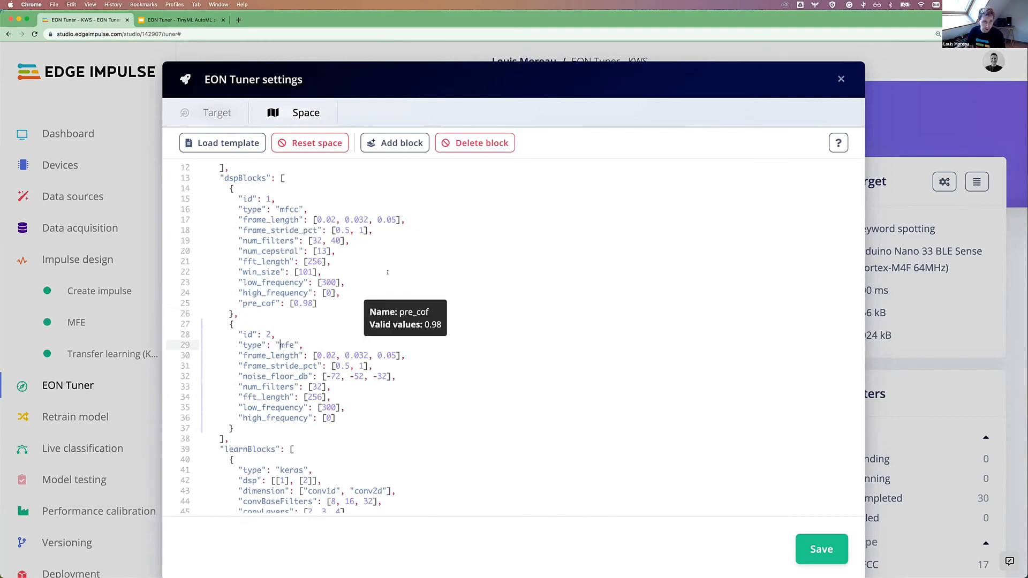
# Step: Examine the keras learn block's links to the DSP block ids, its conv1d and conv2d dimensions, and its training parameters
pyautogui.scroll(-3, 388, 272)
pyautogui.scroll(-3, 387, 272)
pyautogui.scroll(1, 387, 272)
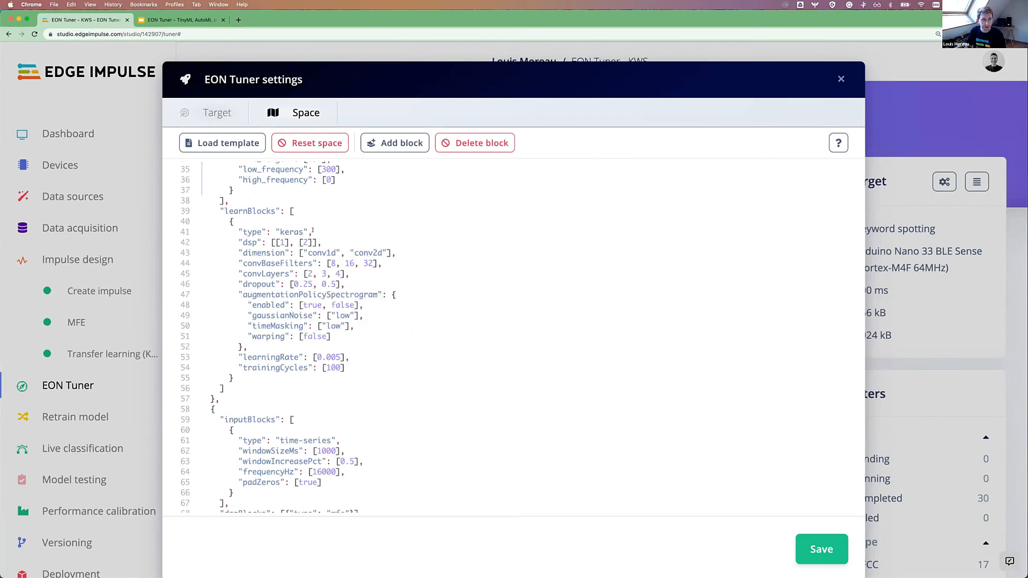
pyautogui.click(321, 232)
pyautogui.click(265, 242)
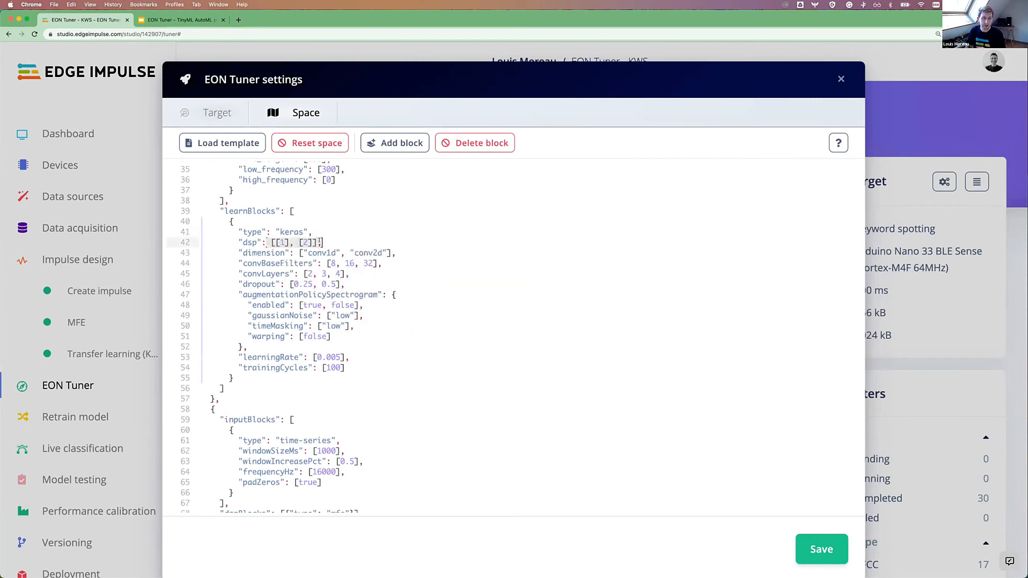
pyautogui.click(285, 242)
pyautogui.scroll(5, 287, 225)
pyautogui.scroll(2, 287, 221)
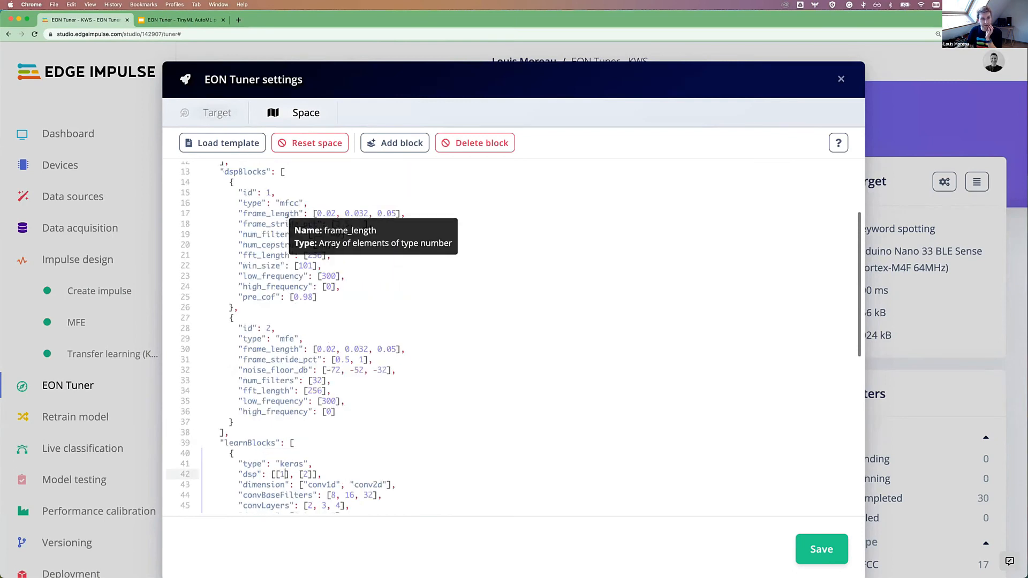
pyautogui.scroll(-5, 279, 338)
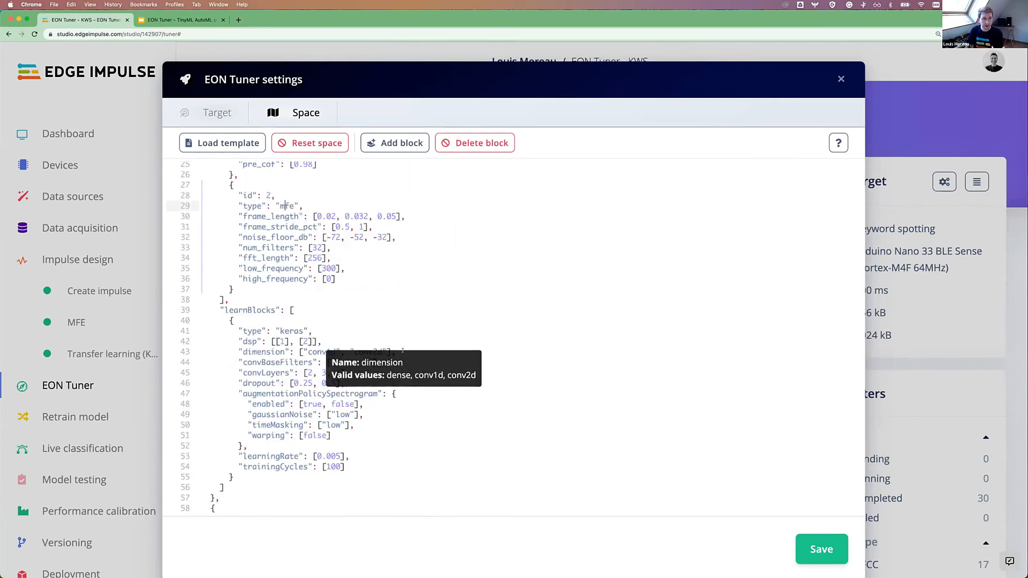
pyautogui.click(407, 350)
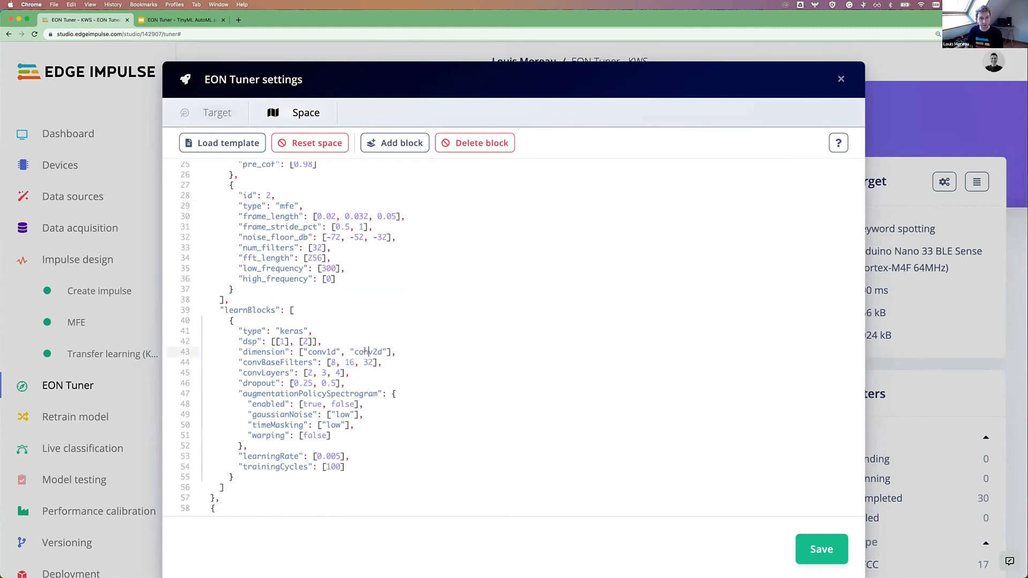
pyautogui.click(365, 351)
pyautogui.scroll(-2, 364, 356)
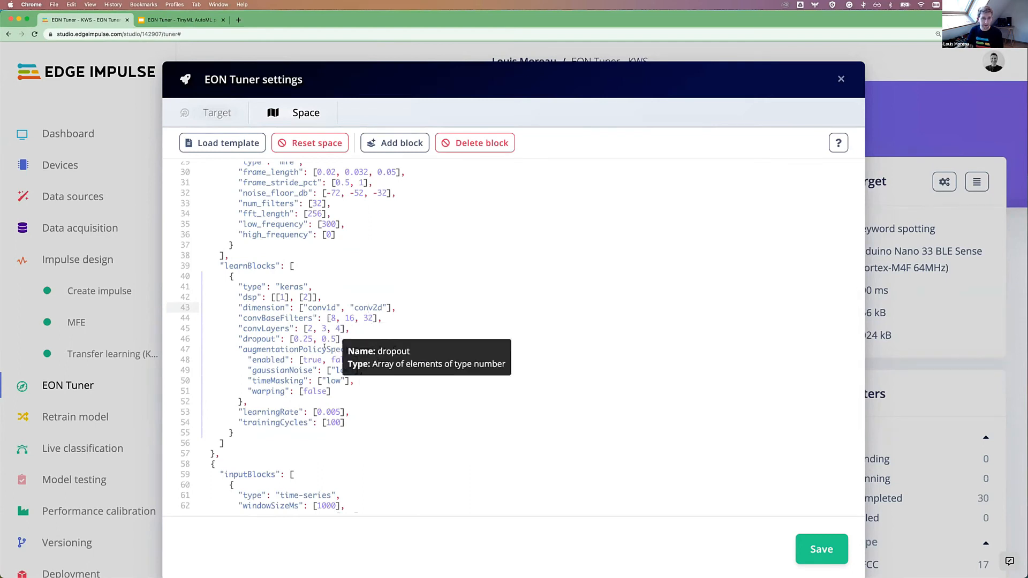
pyautogui.scroll(-4, 308, 257)
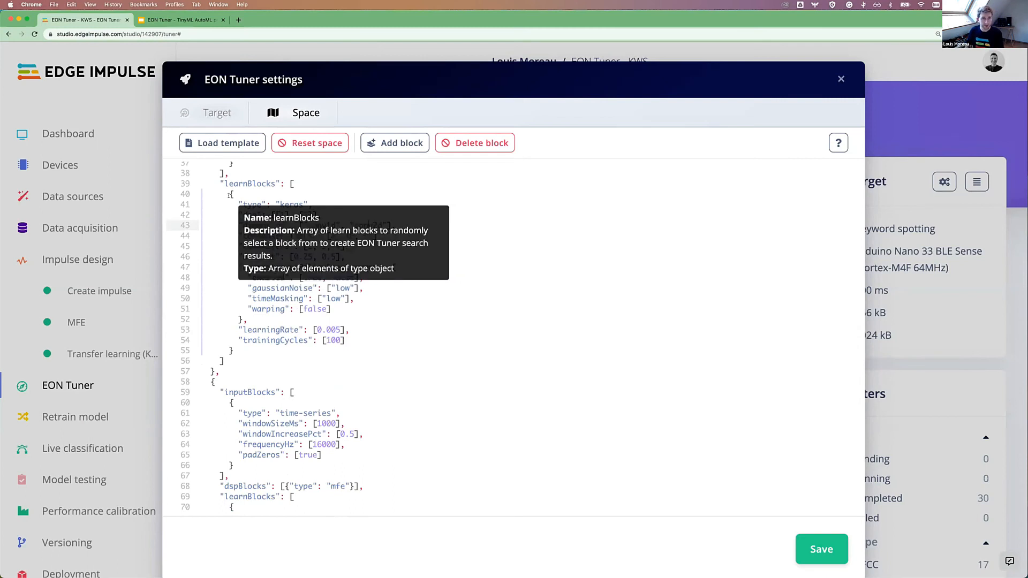
# Step: Replace the keras block in the first learnBlocks section with a Classification (Keras - conv1D) block
pyautogui.moveTo(229, 194); pyautogui.dragTo(252, 352)
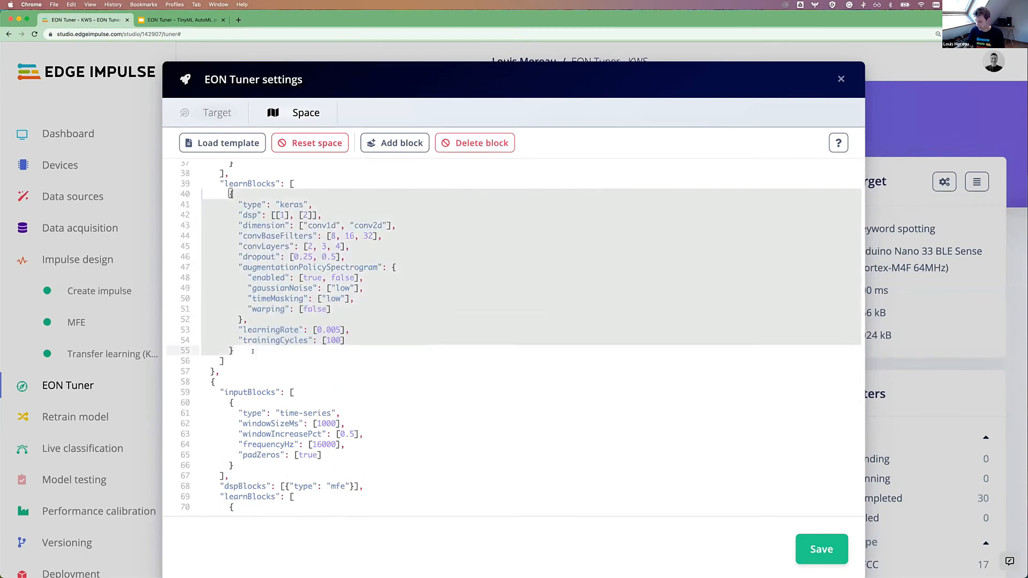
pyautogui.press('BackSpace')
pyautogui.click(400, 143)
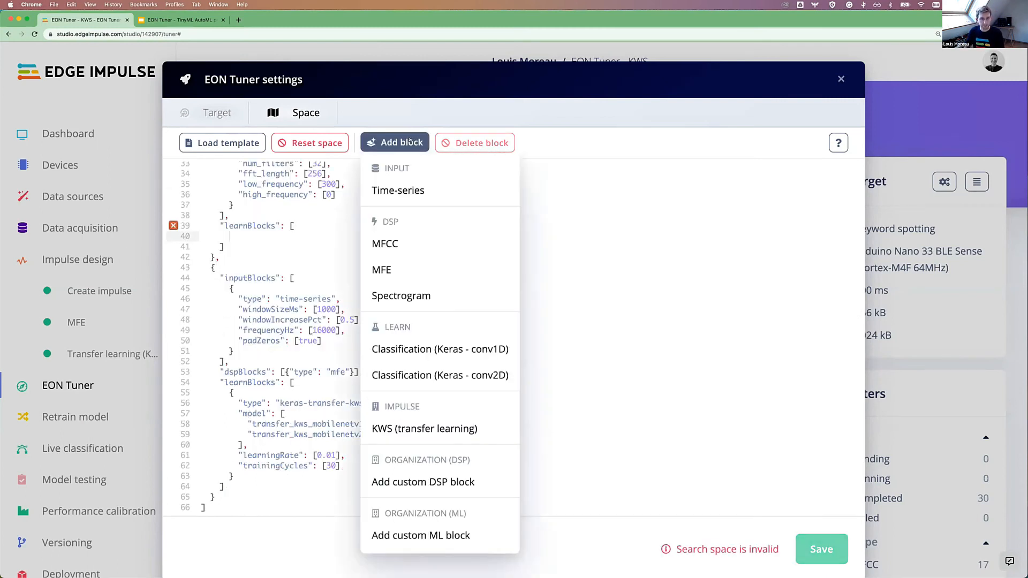
pyautogui.click(399, 349)
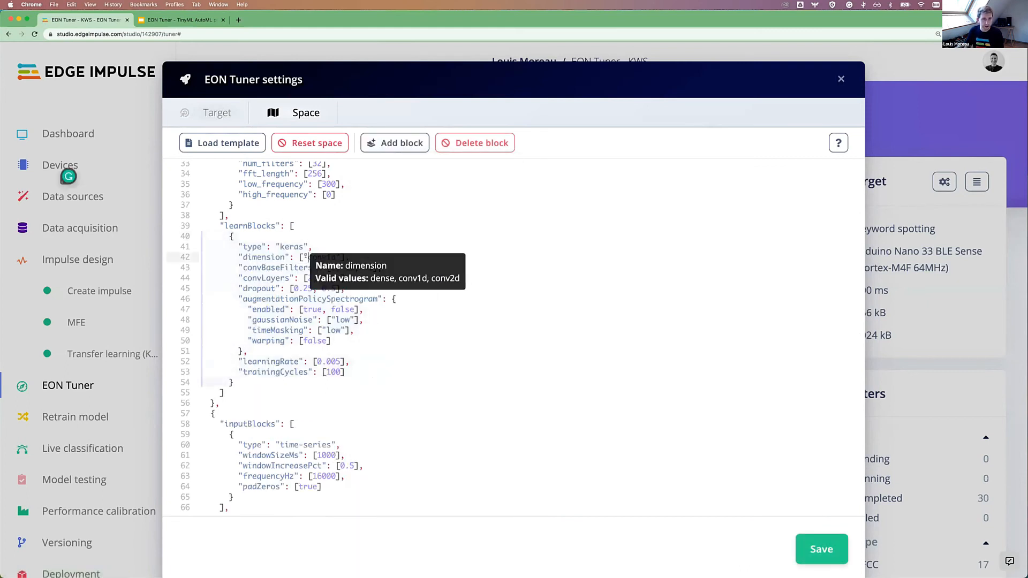
pyautogui.click(396, 254)
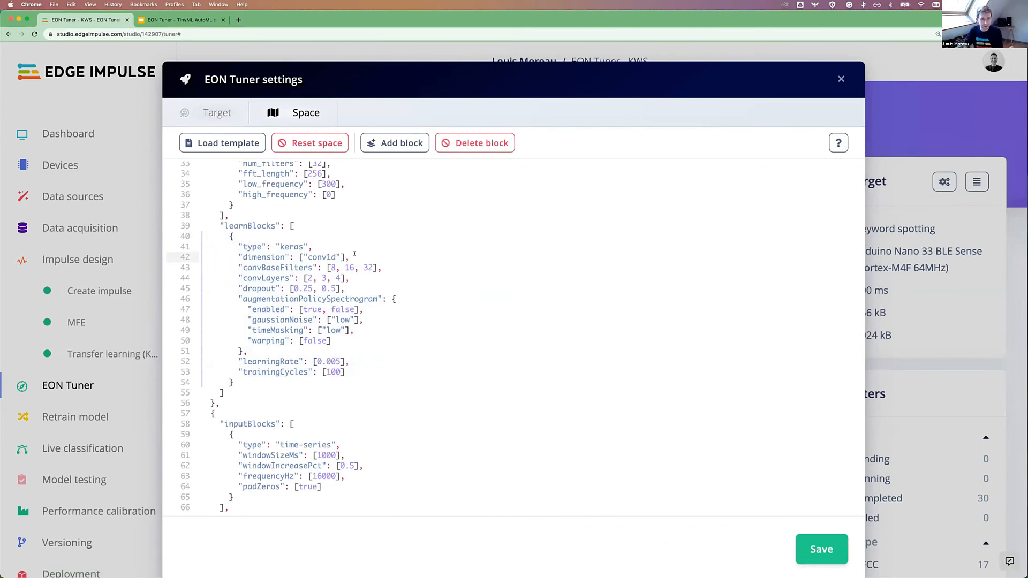
# Step: Examine the second impulse definition in the search space and its keras-transfer-kws learn block type
pyautogui.scroll(-3, 321, 321)
pyautogui.scroll(3, 318, 344)
pyautogui.scroll(-5, 318, 344)
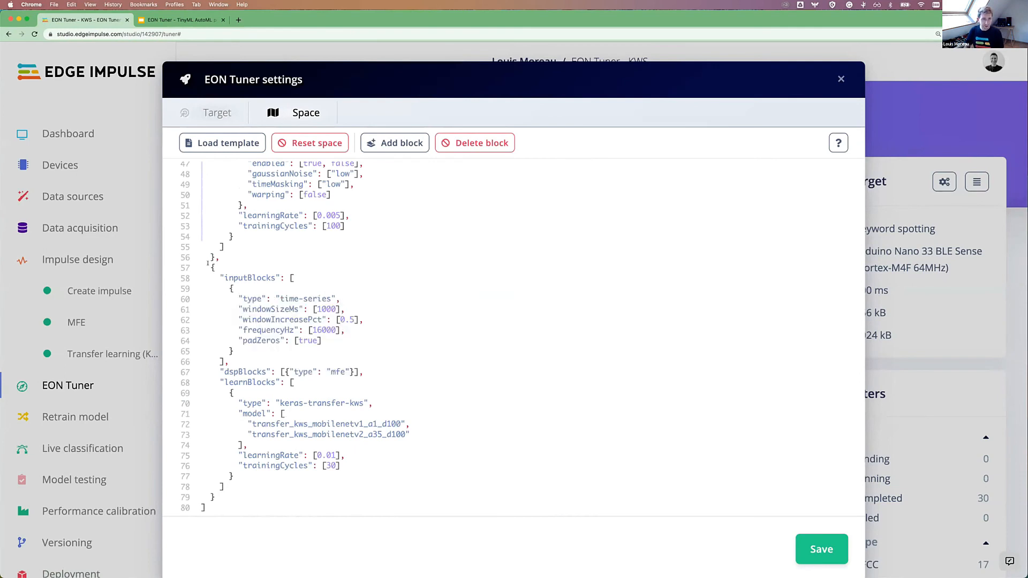
pyautogui.moveTo(206, 267); pyautogui.dragTo(215, 496)
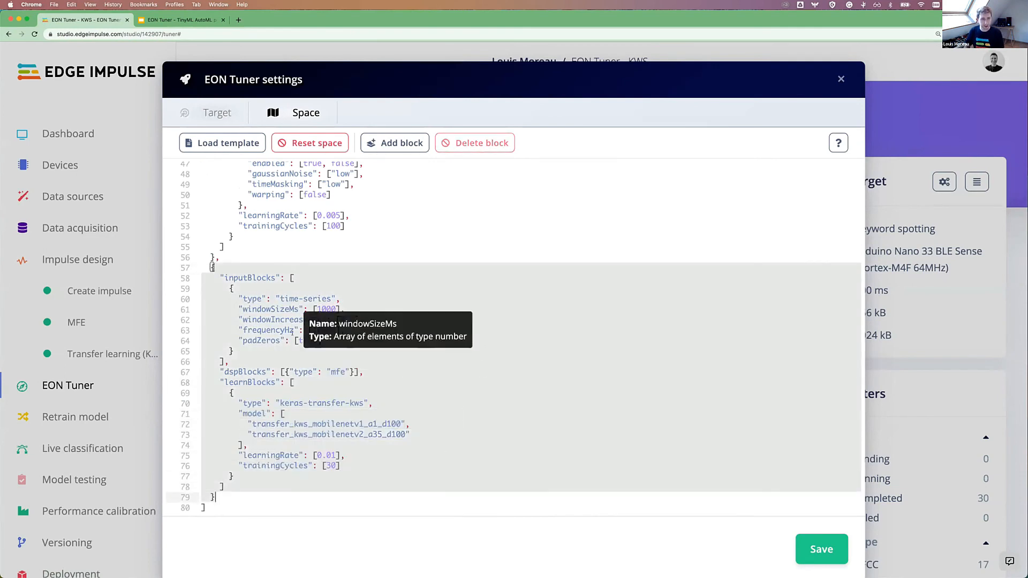
pyautogui.click(349, 411)
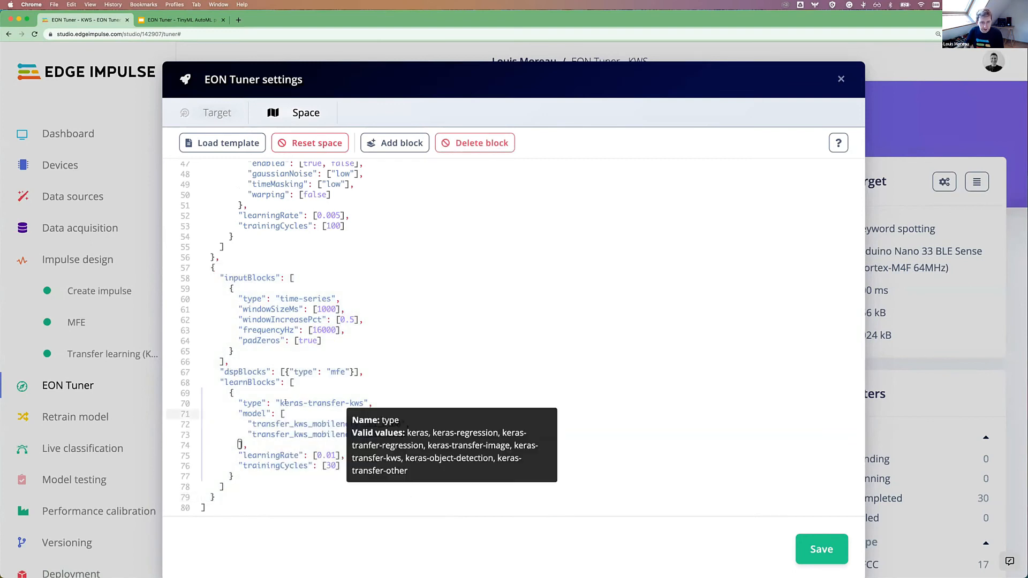
pyautogui.moveTo(280, 403)
pyautogui.mouseDown()
pyautogui.moveTo(362, 402)
pyautogui.moveTo(282, 402)
pyautogui.mouseUp()
pyautogui.click(364, 402)
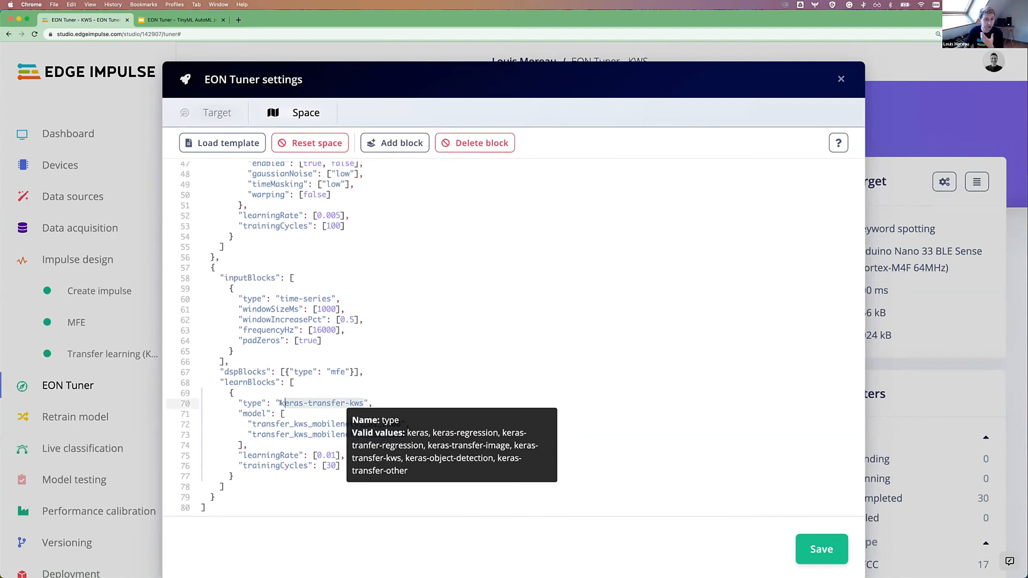
pyautogui.click(342, 386)
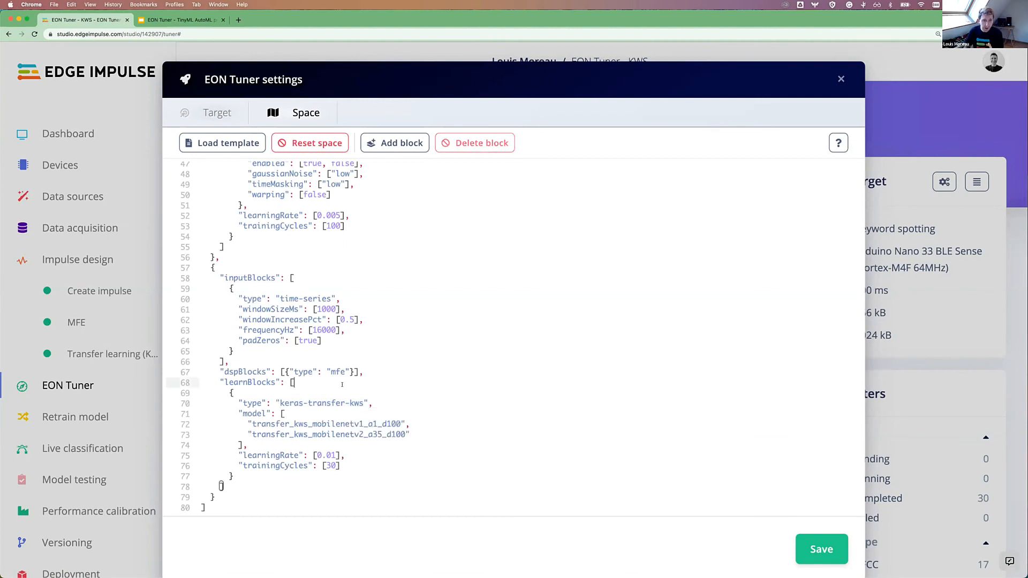
# Step: Inspect the valid model values and the two MobileNet models listed in the transfer learning block
pyautogui.scroll(-1, 342, 386)
pyautogui.moveTo(310, 400)
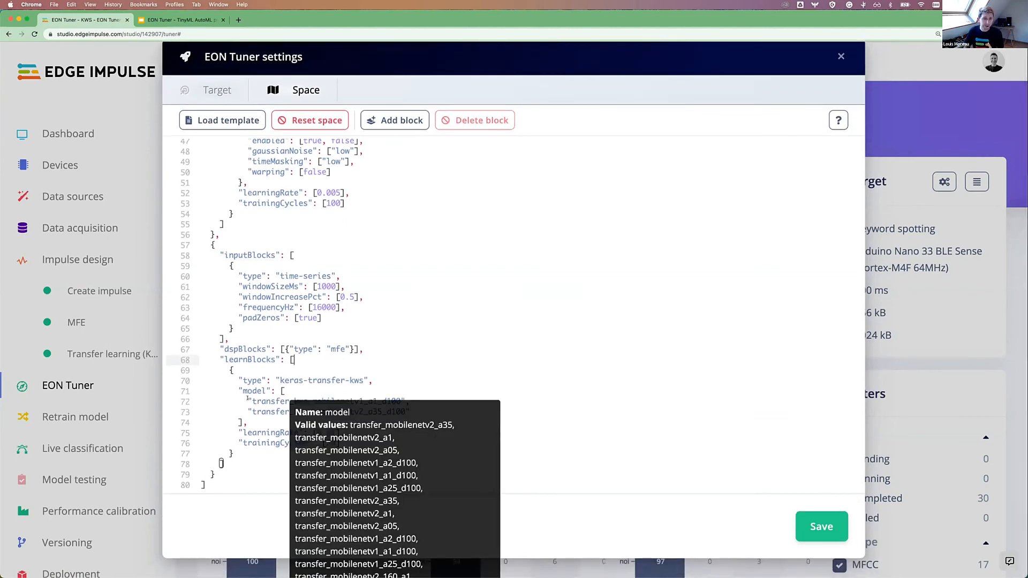
pyautogui.doubleClick(270, 400)
pyautogui.click(401, 400)
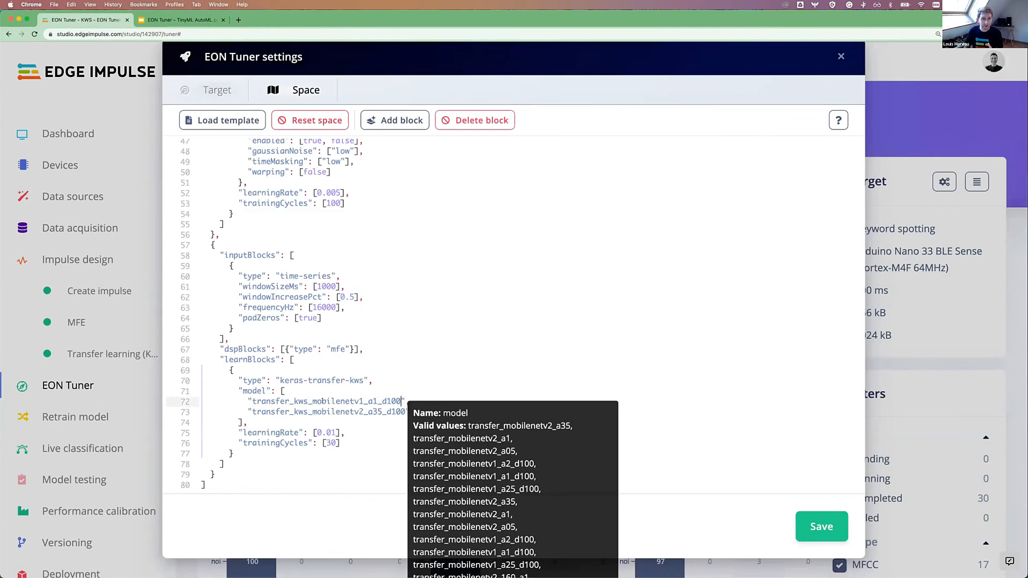
pyautogui.moveTo(312, 401); pyautogui.dragTo(361, 411)
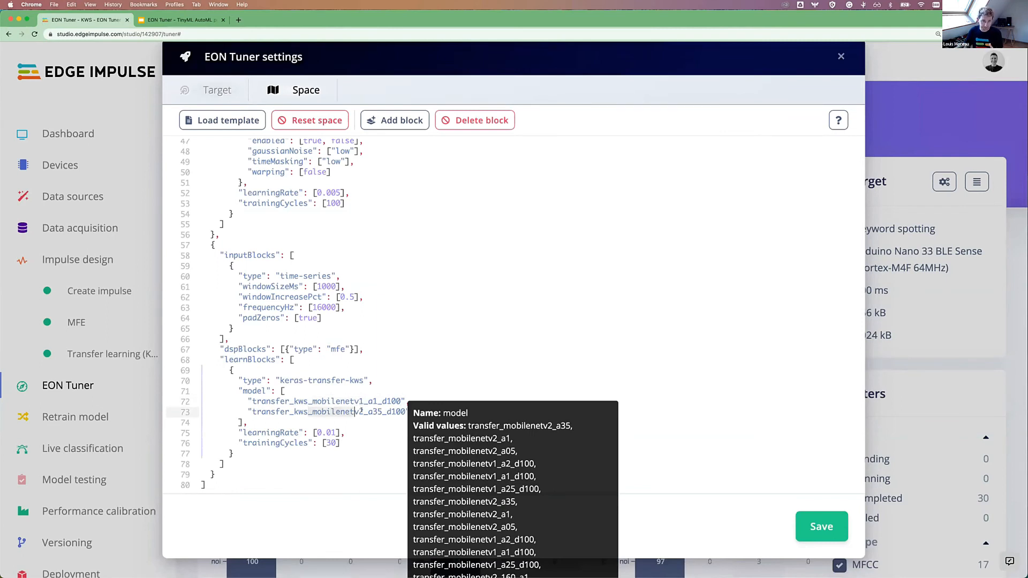
pyautogui.click(364, 411)
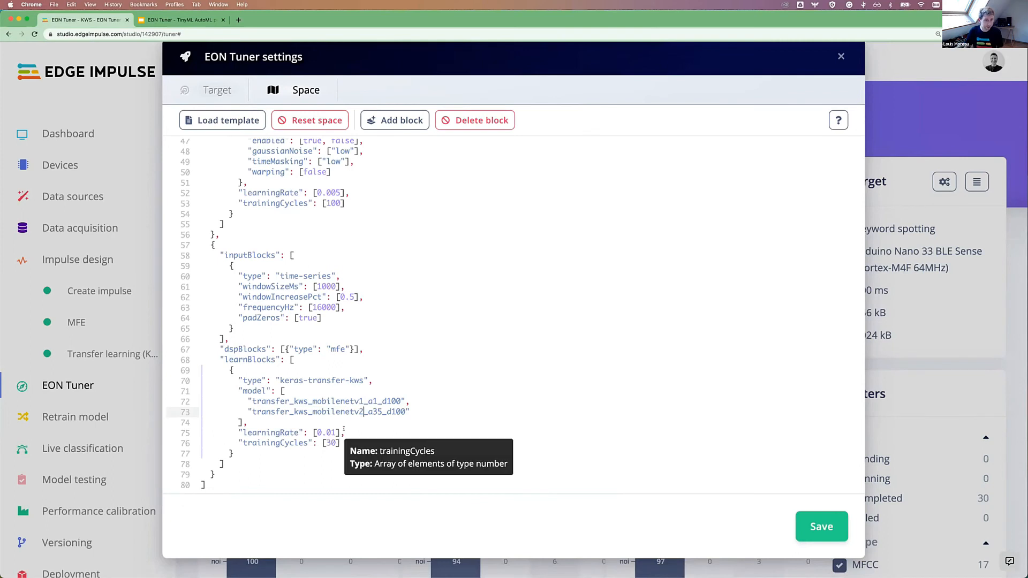
# Step: Add 0.05 as a second learningRate value in the keras-transfer-kws learn block
pyautogui.click(345, 431)
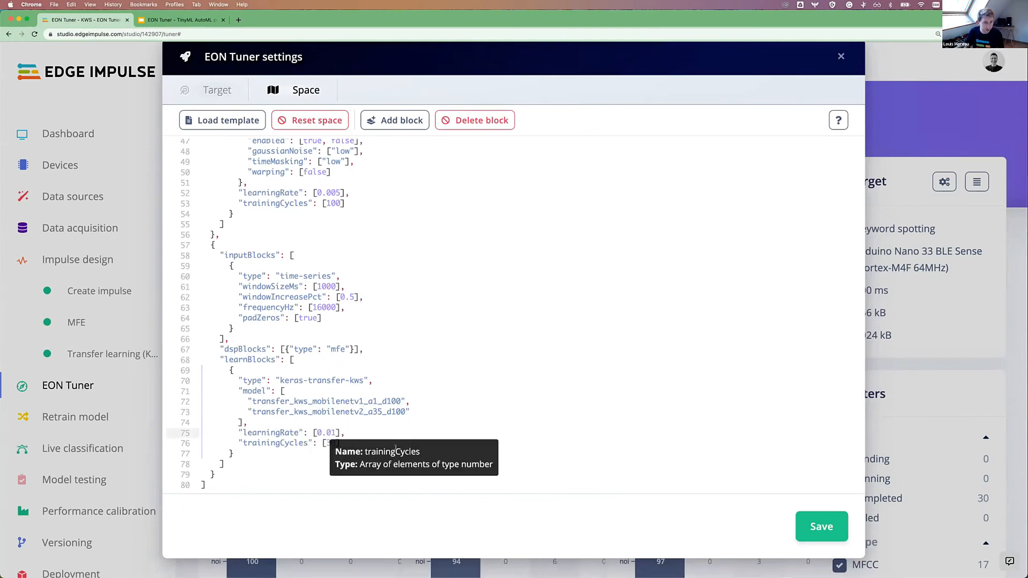
pyautogui.click(333, 443)
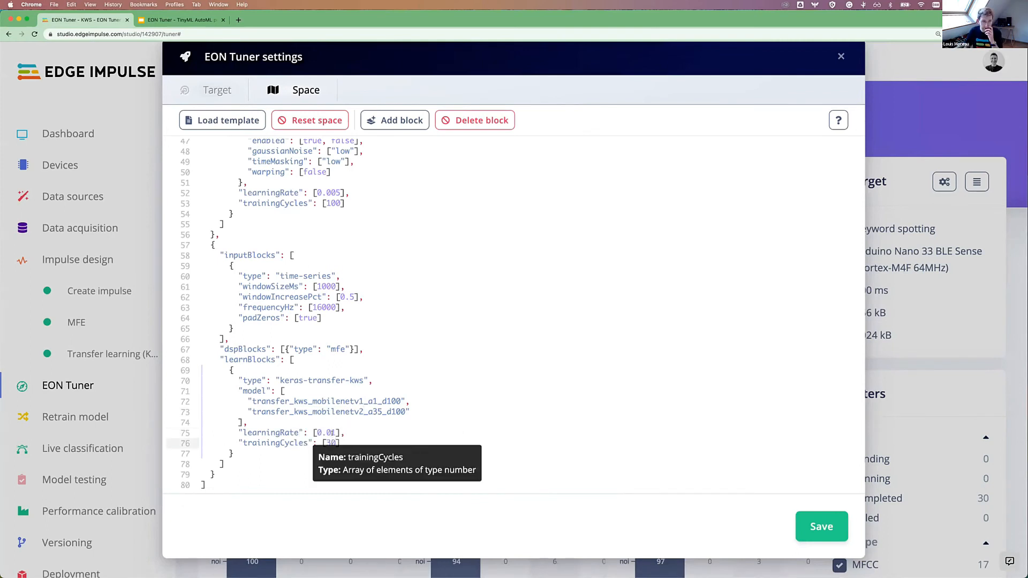
pyautogui.click(332, 433)
pyautogui.write(', 0.')
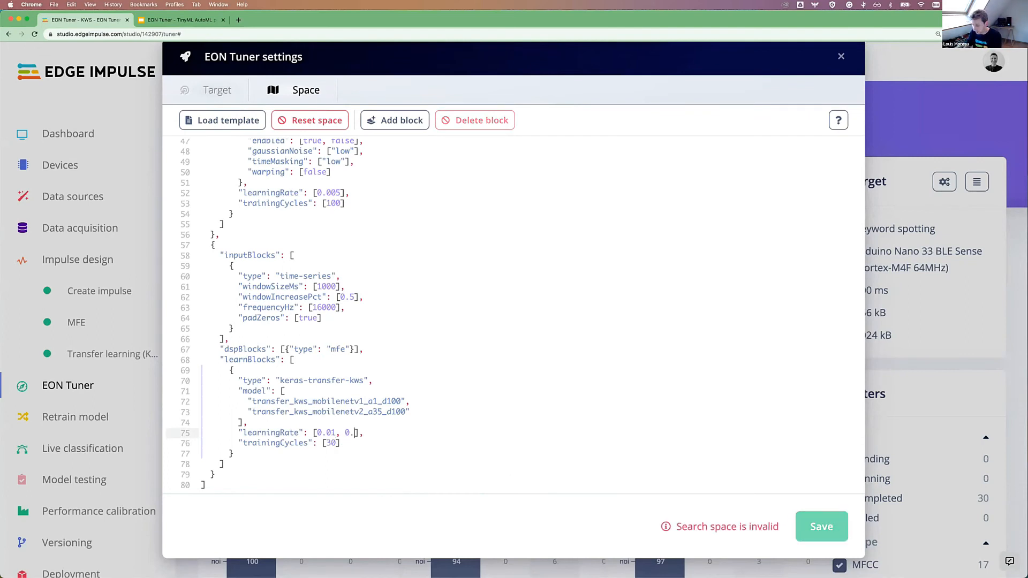
pyautogui.write('05')
pyautogui.click(381, 432)
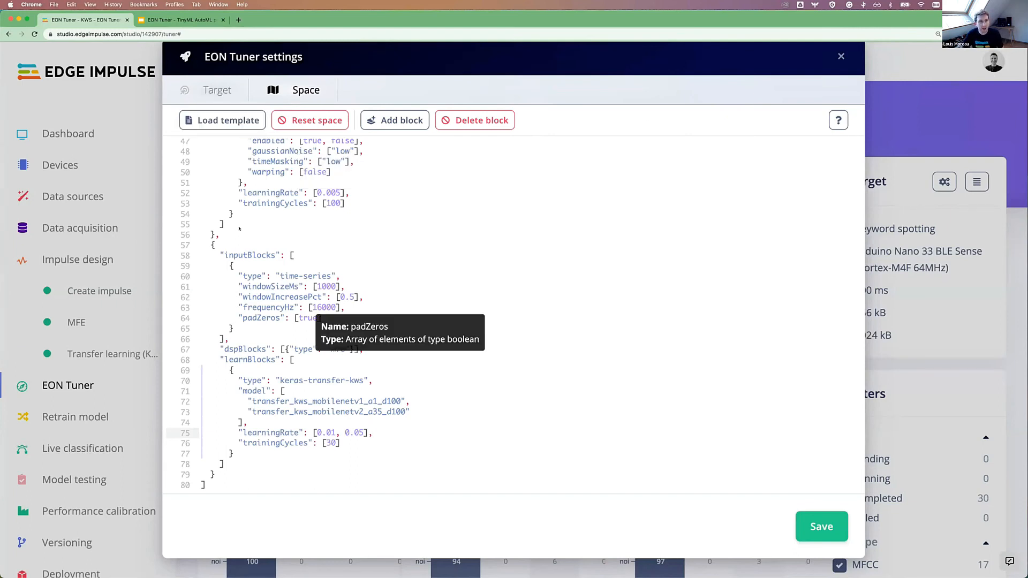
# Step: Load the Impulse template into the EON Tuner search space
pyautogui.click(223, 121)
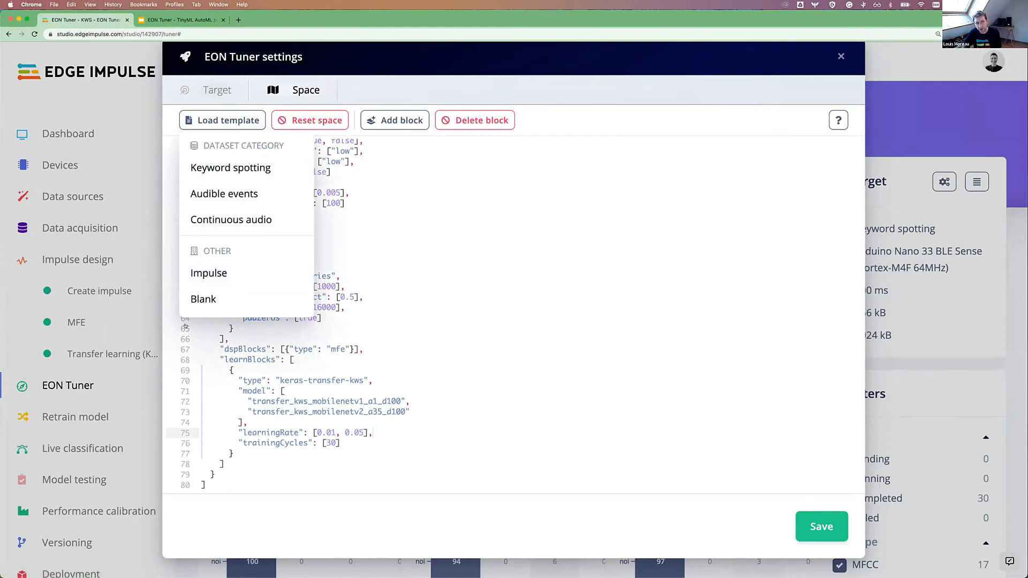
pyautogui.click(208, 272)
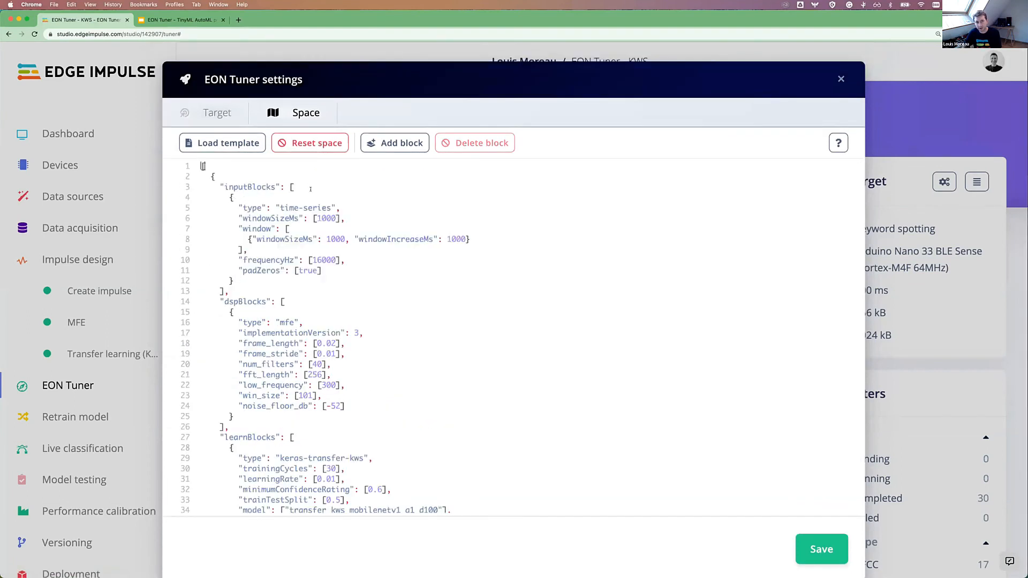
# Step: Add 0.05 as a second learningRate value next to 0.01 in the loaded template's keras-transfer-kws block
pyautogui.scroll(-3, 303, 332)
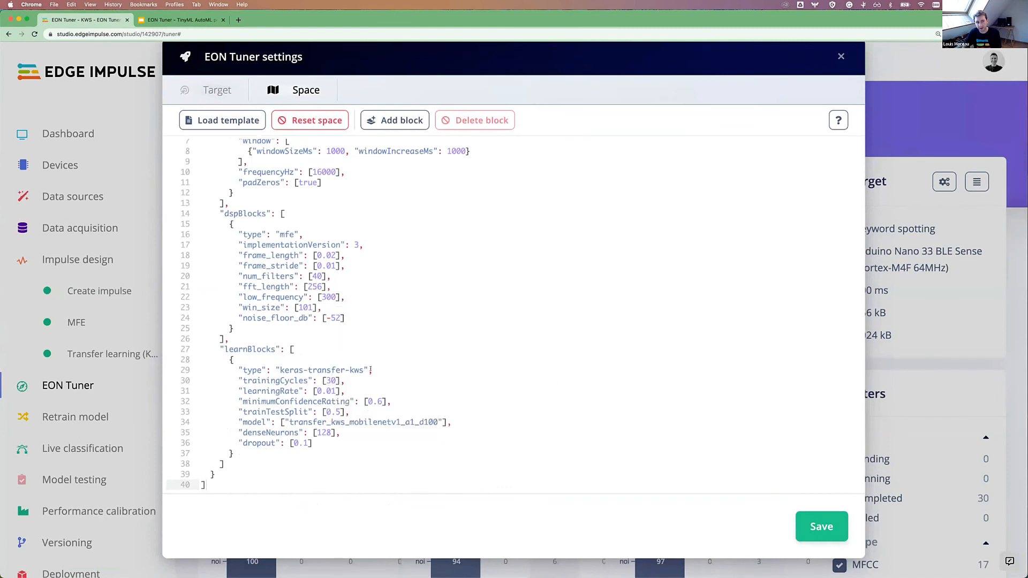
pyautogui.click(336, 391)
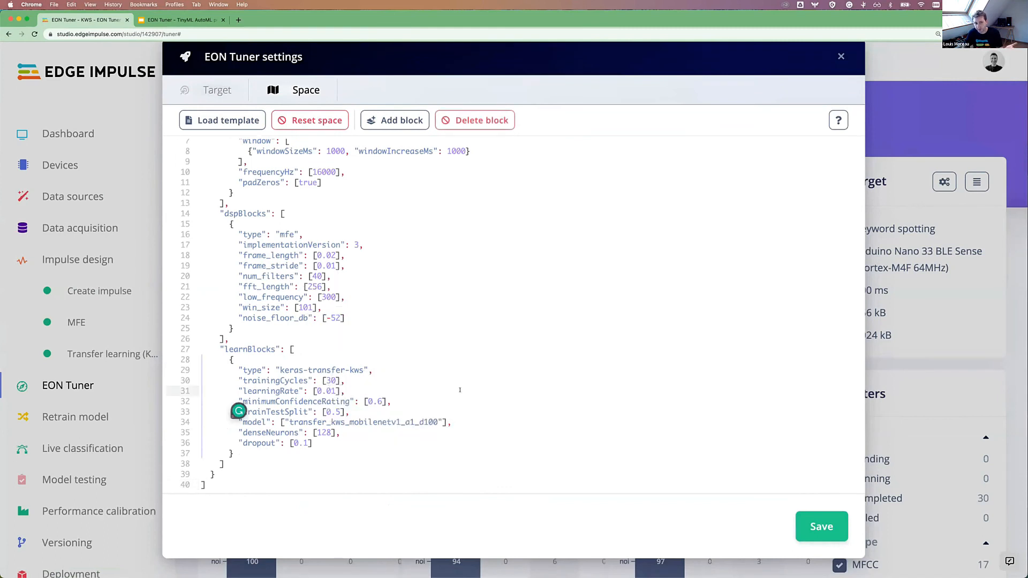
pyautogui.write(', ')
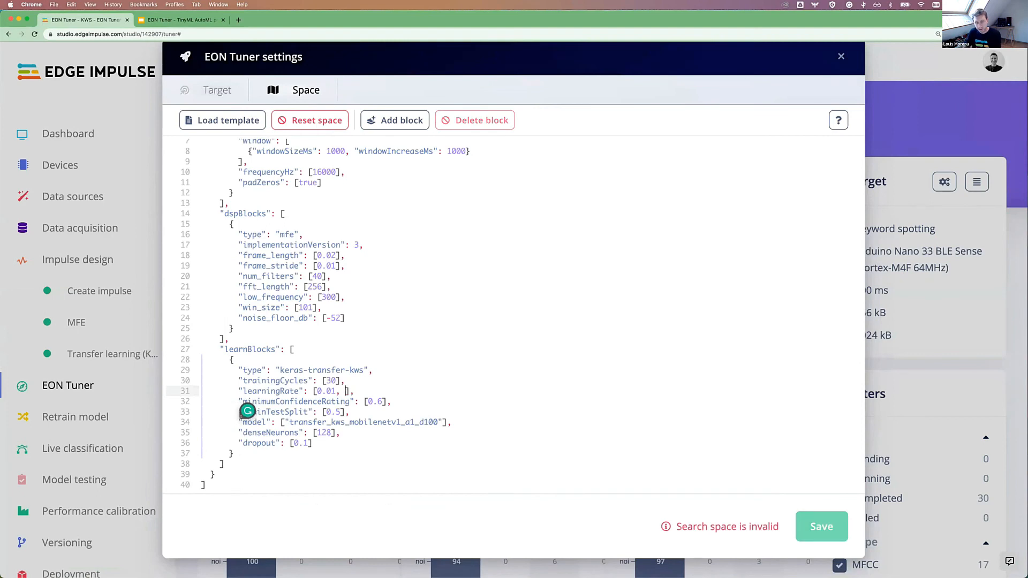
pyautogui.write('0.0')
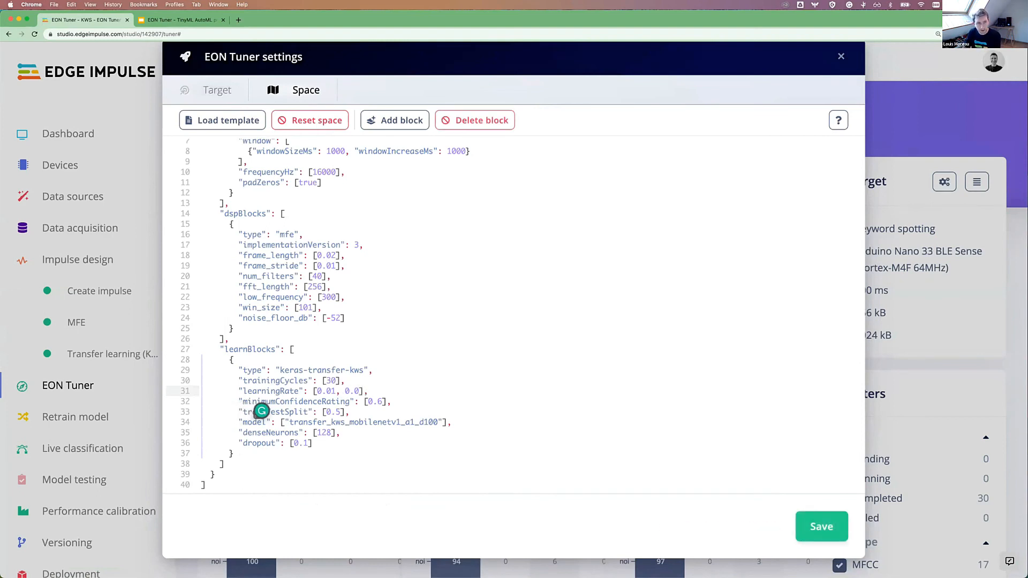
pyautogui.write('5')
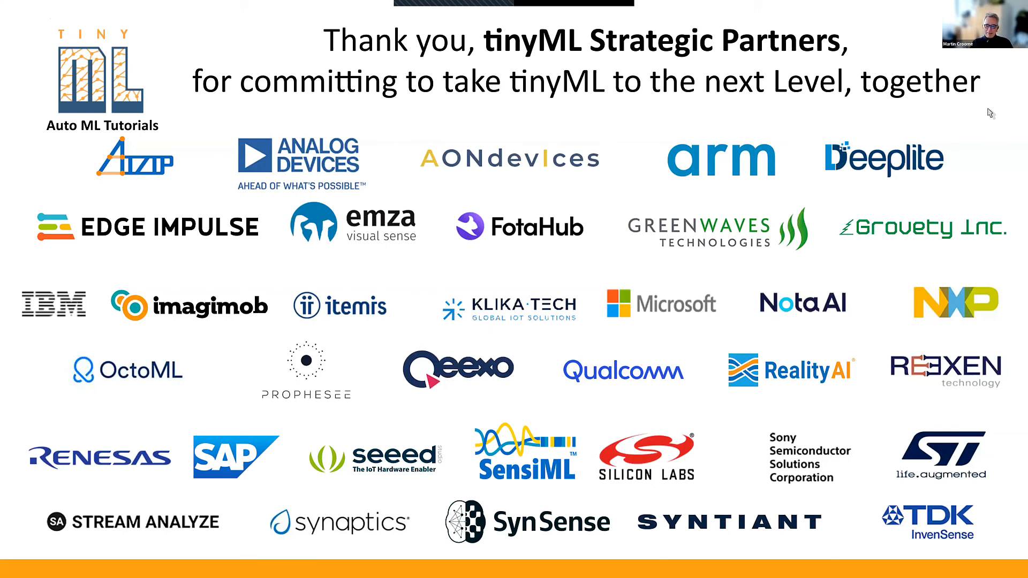
pyautogui.click(394, 191)
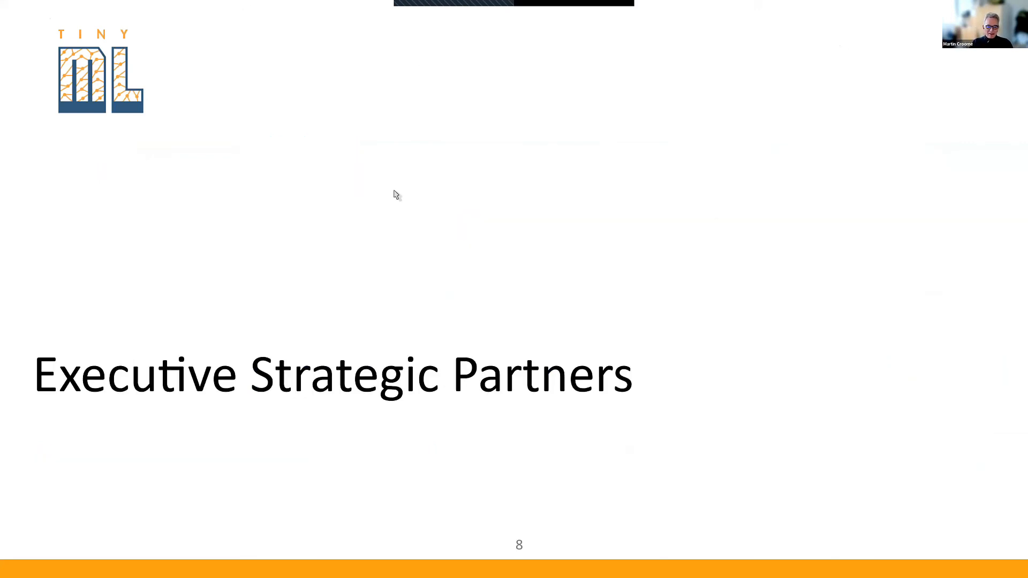
pyautogui.click(402, 178)
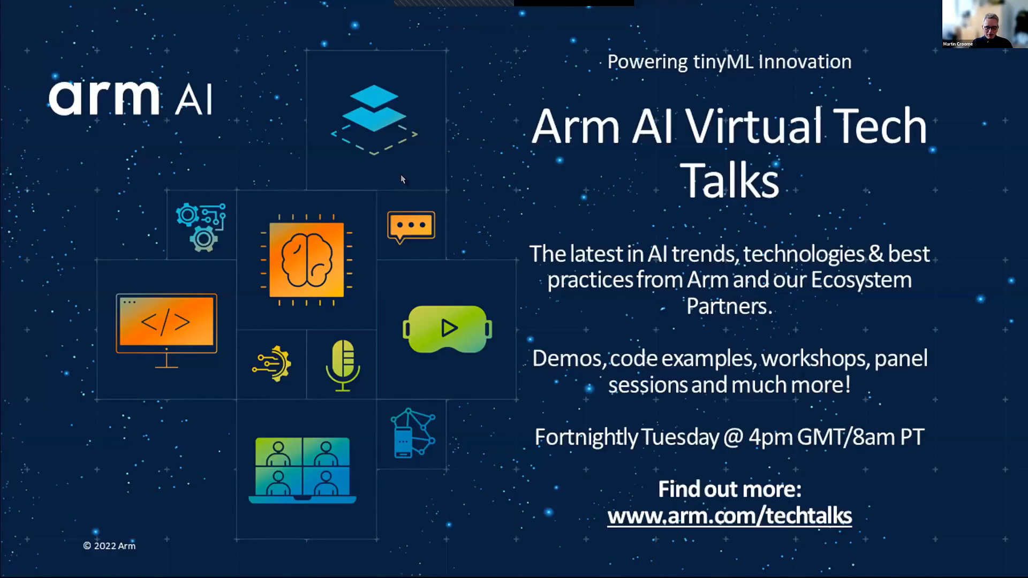
pyautogui.click(492, 182)
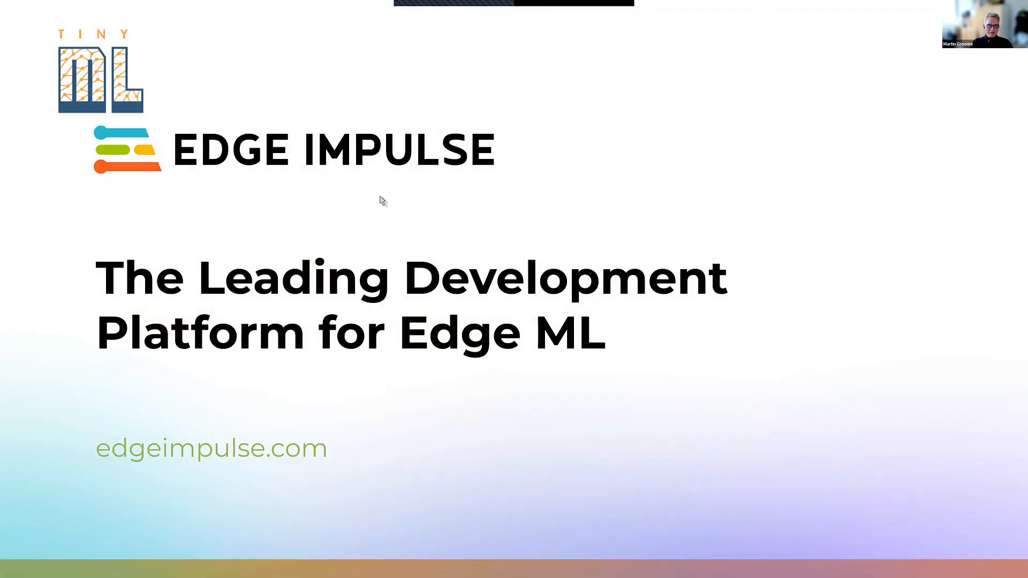
pyautogui.click(382, 200)
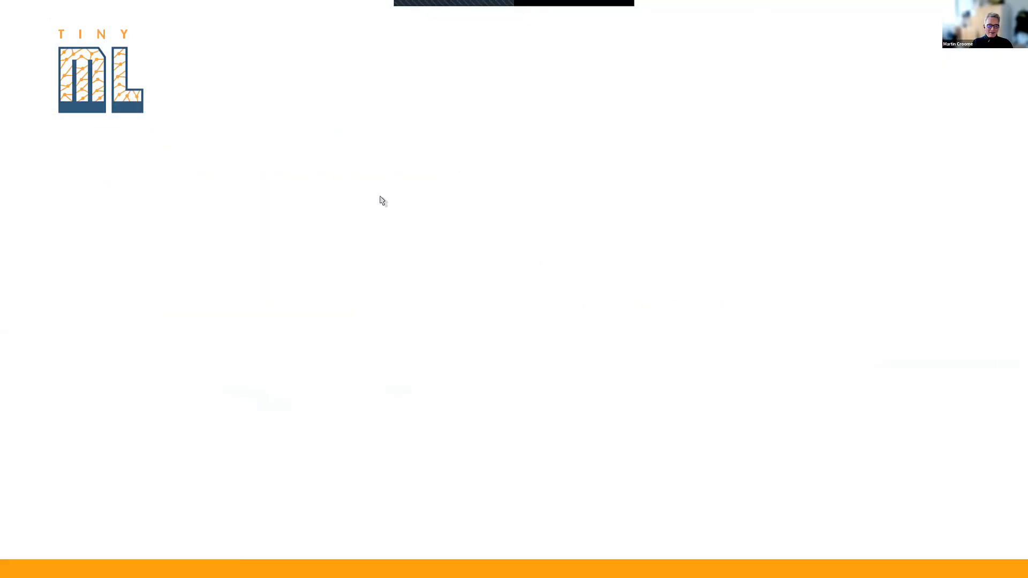
pyautogui.click(382, 200)
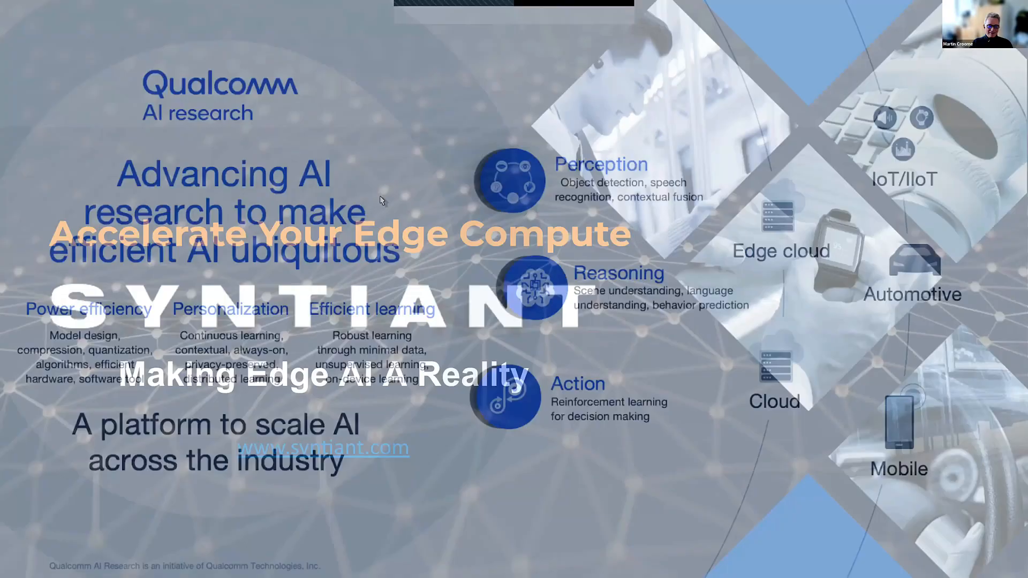